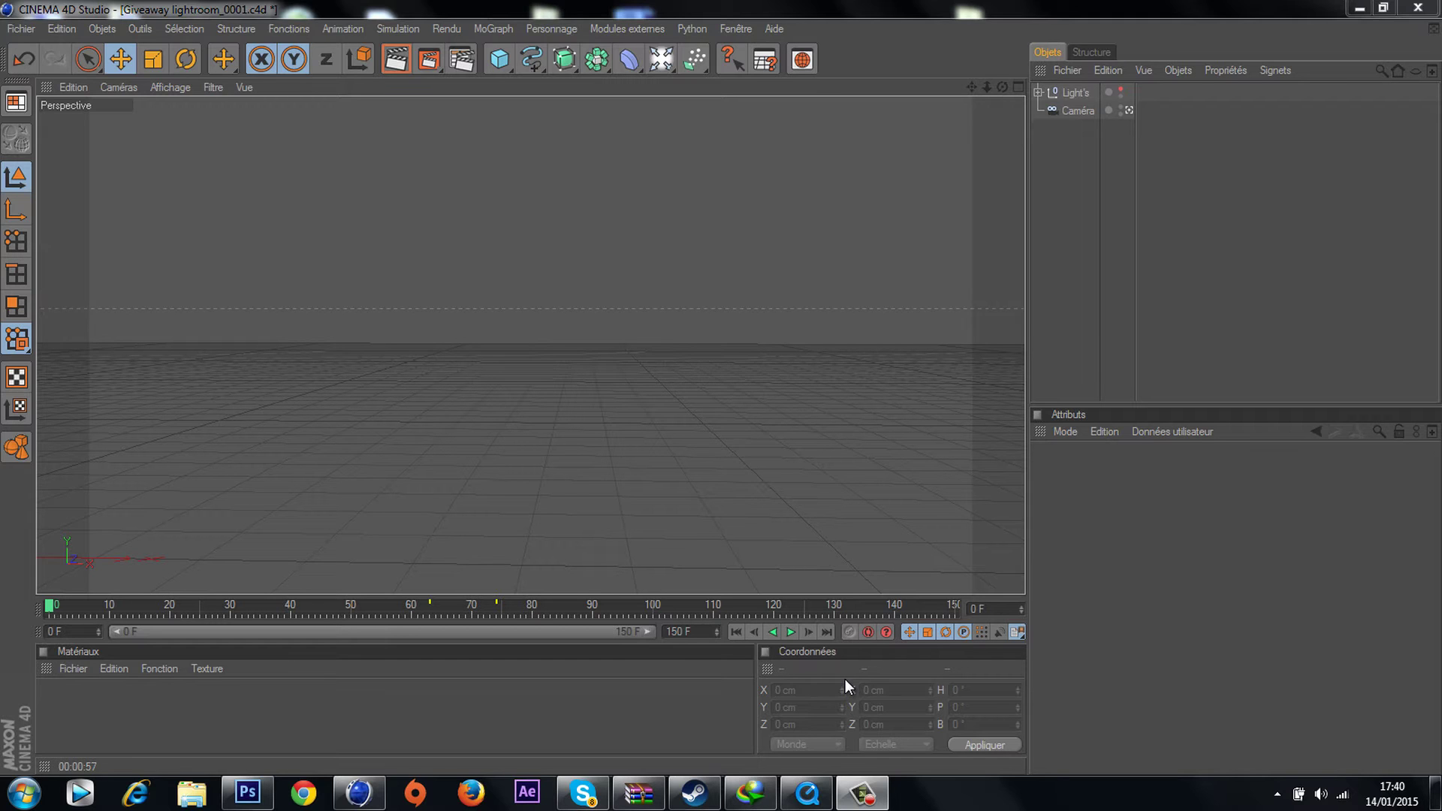
Step: Bring up the 'MX9 INTRO Final render' QuickTime player window from the taskbar
click(867, 800)
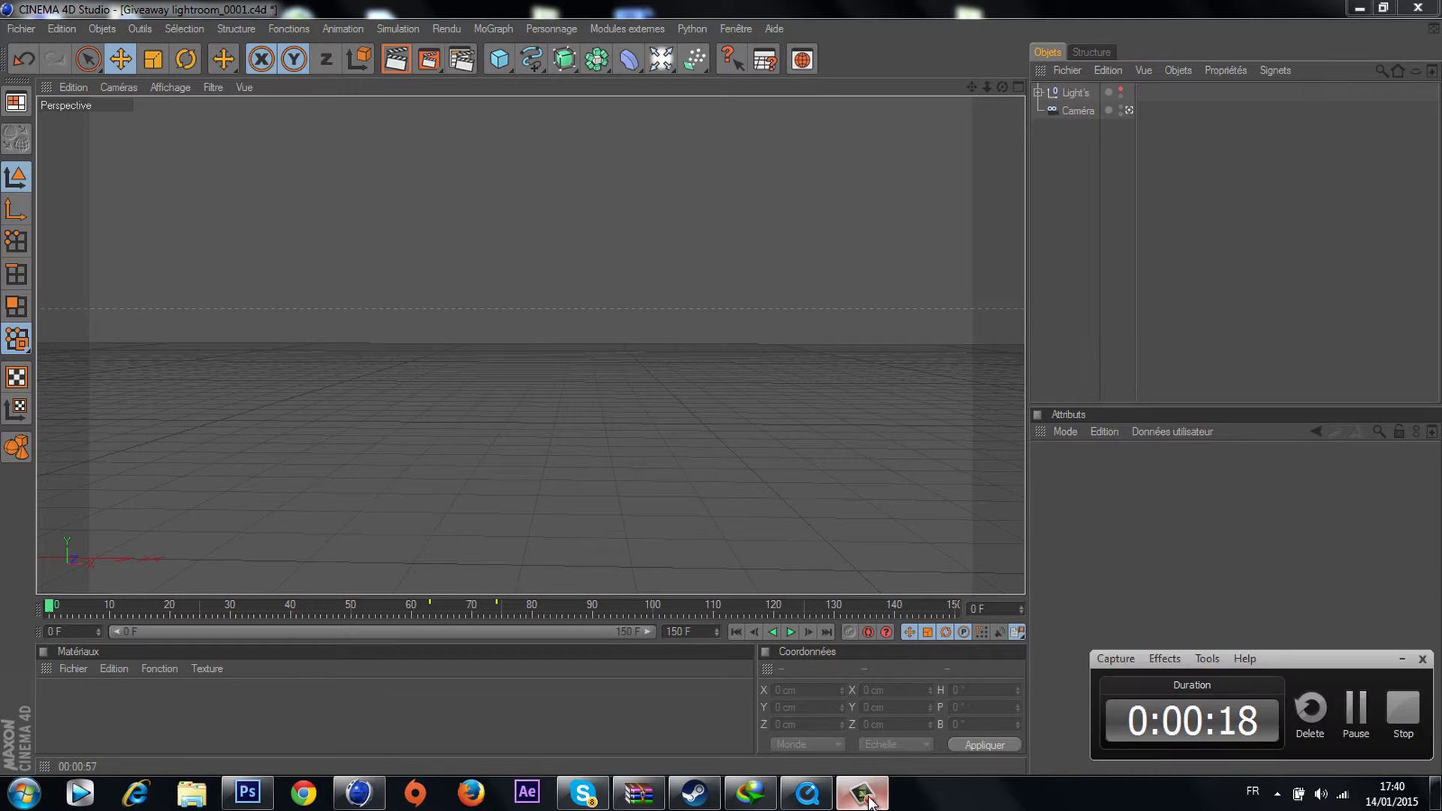
Step: Play and pause the MX9 intro render, scrub back to 00:00:05, then close the player
click(808, 793)
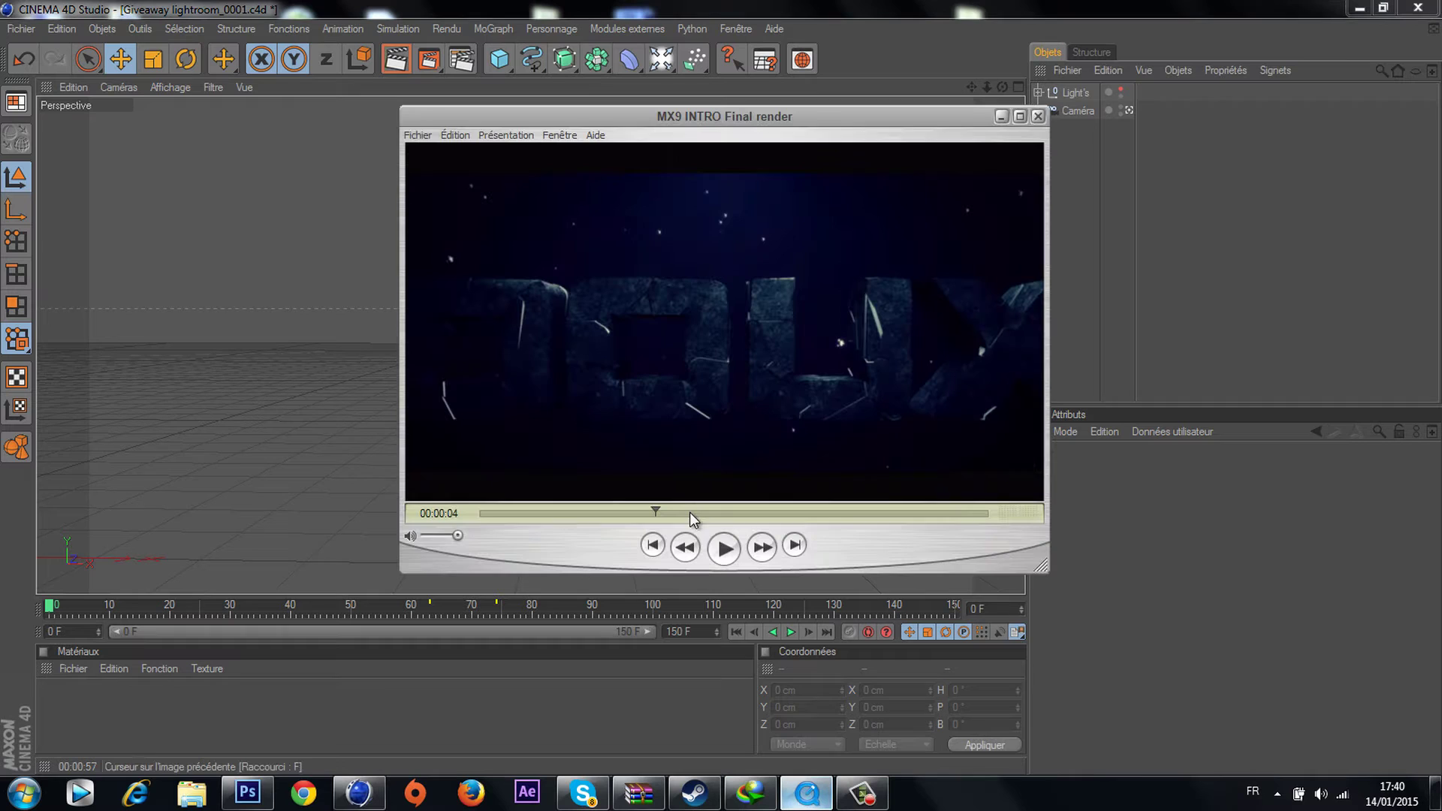
click(722, 552)
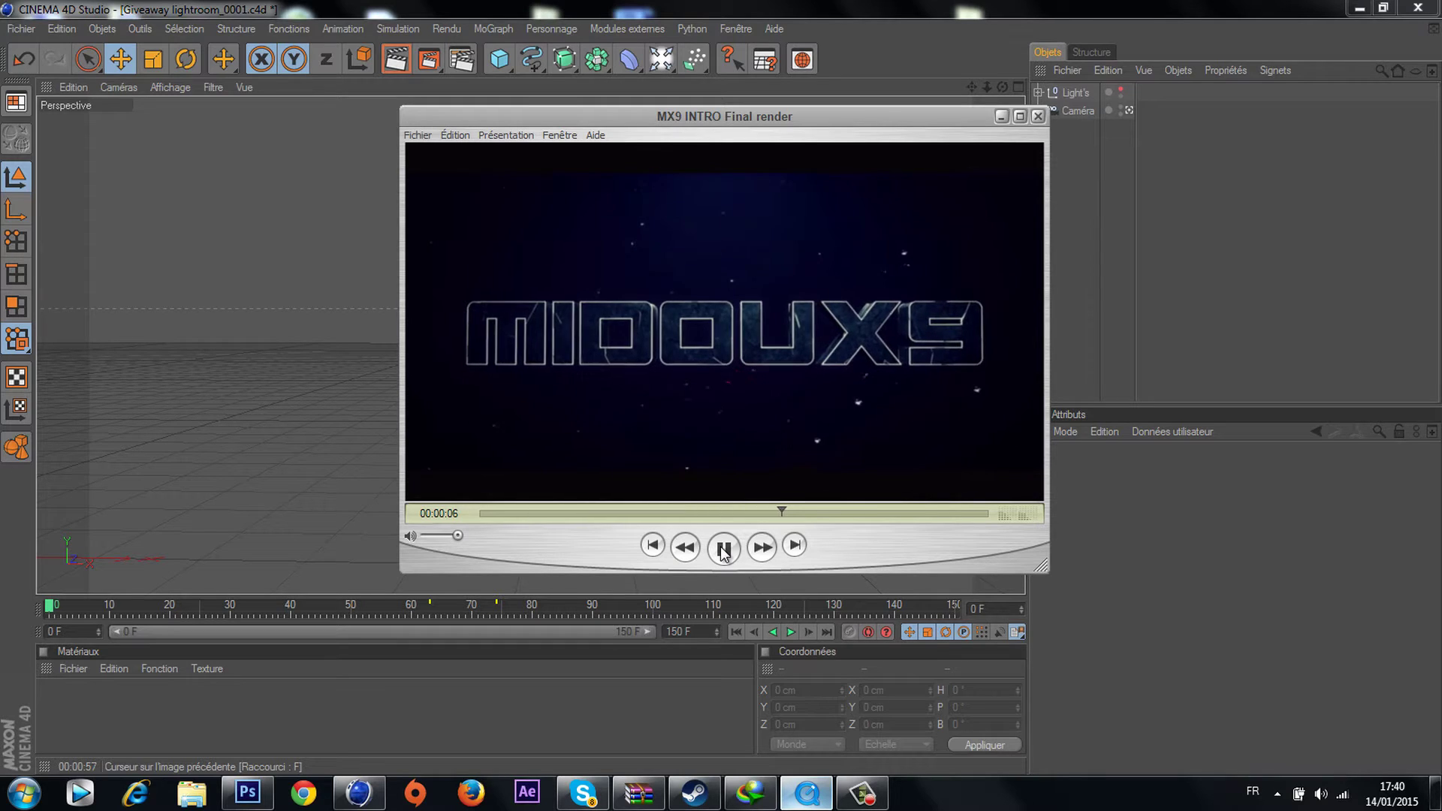
click(721, 548)
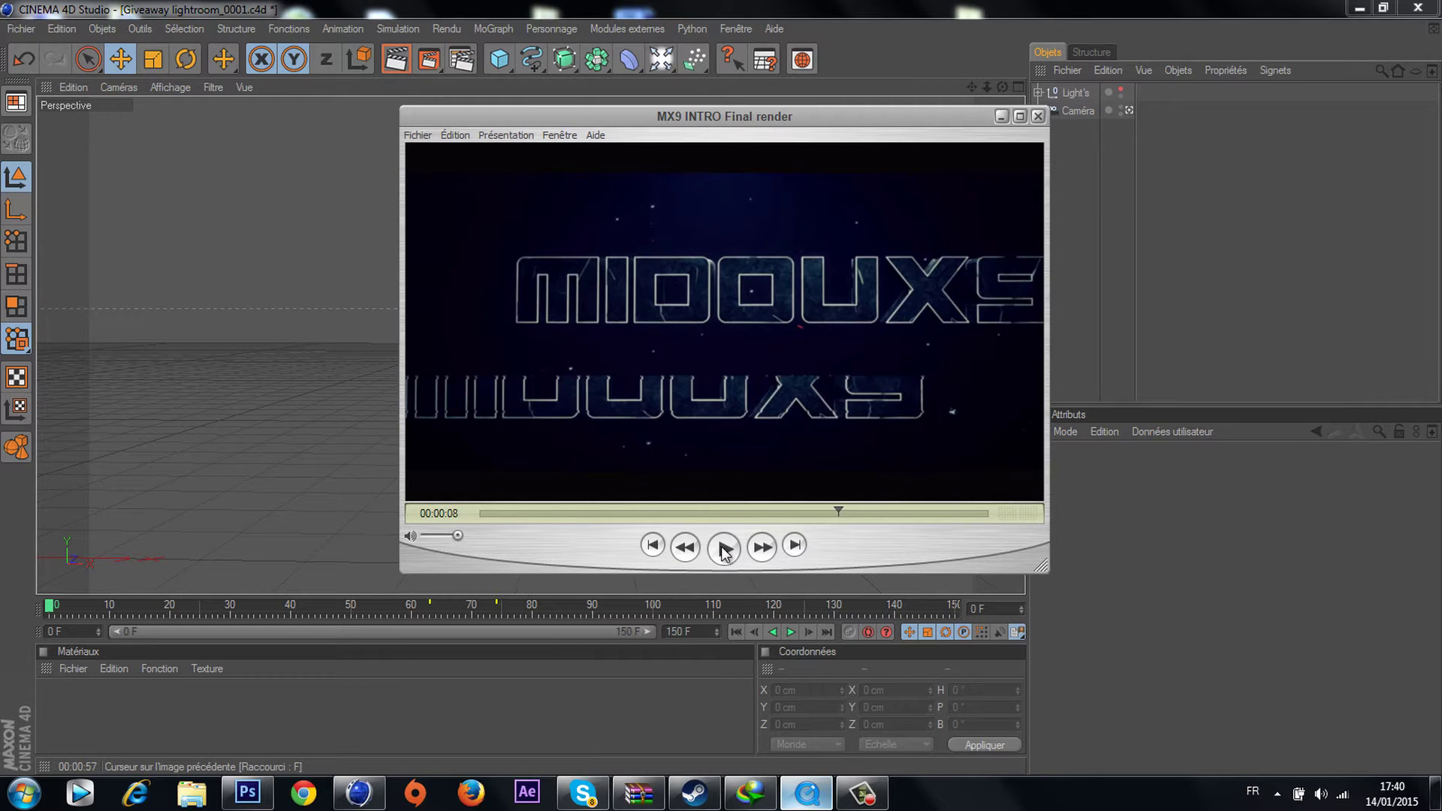
mouse_move(771, 510)
mouse_down()
mouse_move(687, 512)
mouse_move(773, 512)
mouse_up()
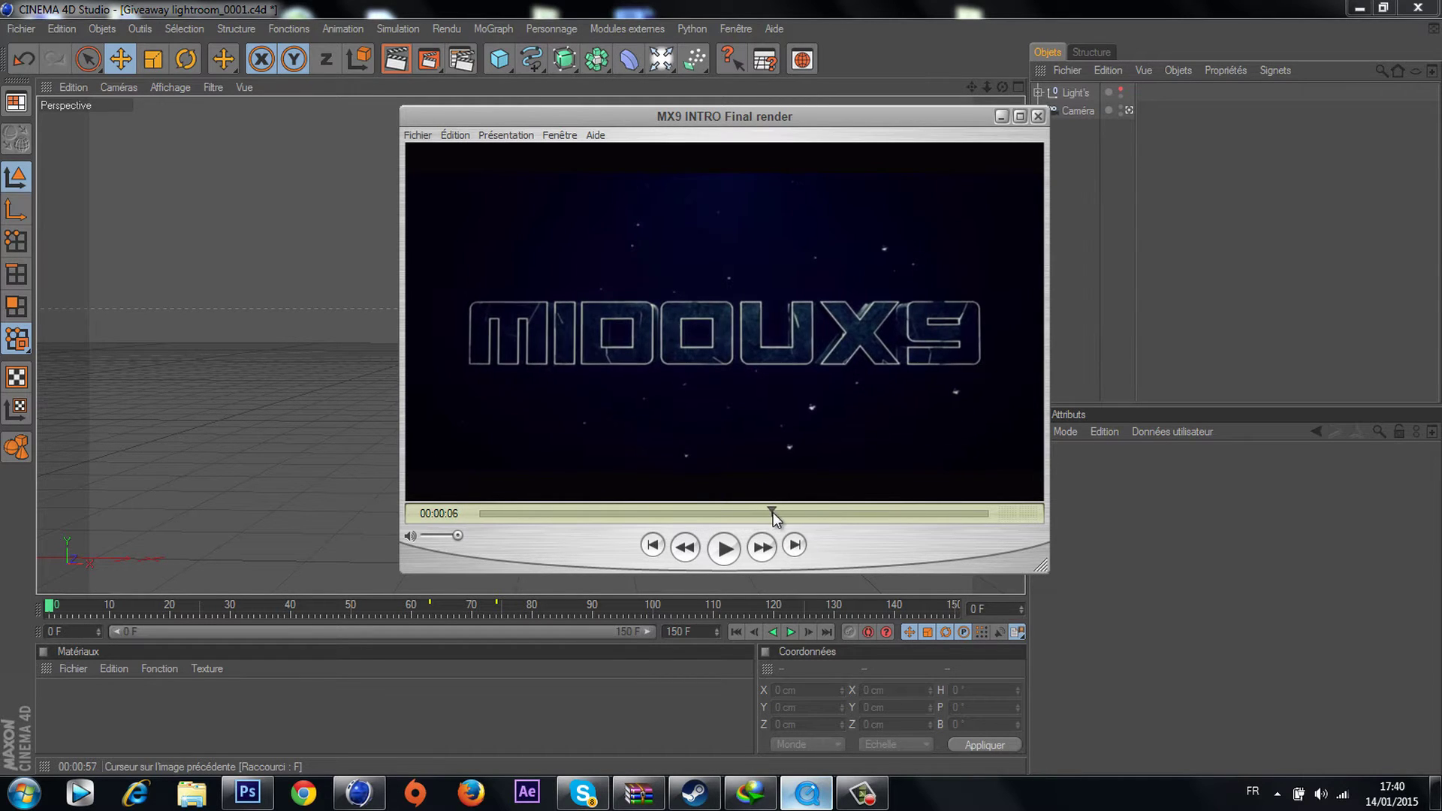
click(1037, 117)
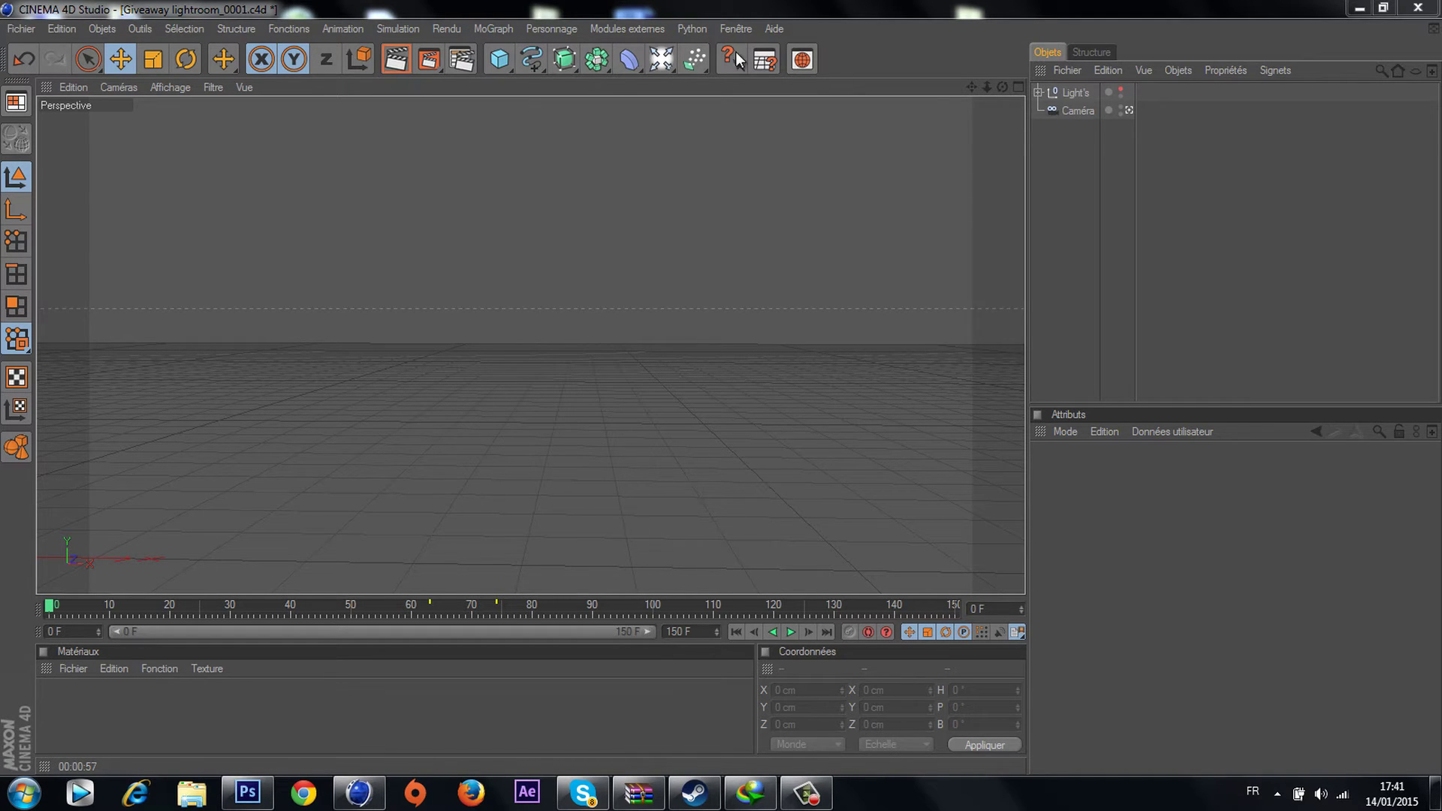
Step: Add a Mo Texte MoGraph text object and drag it to the viewport centre
click(1057, 90)
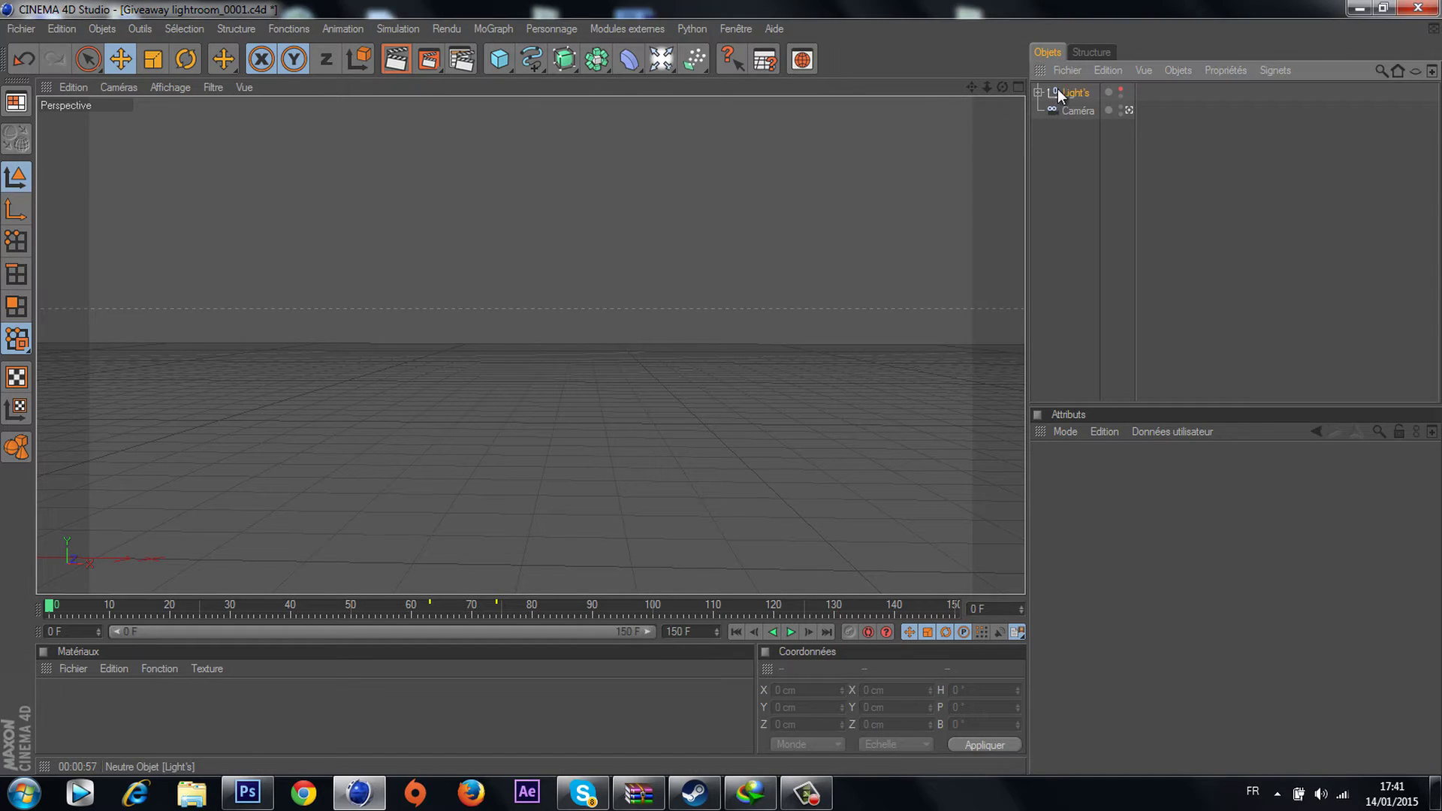
click(481, 29)
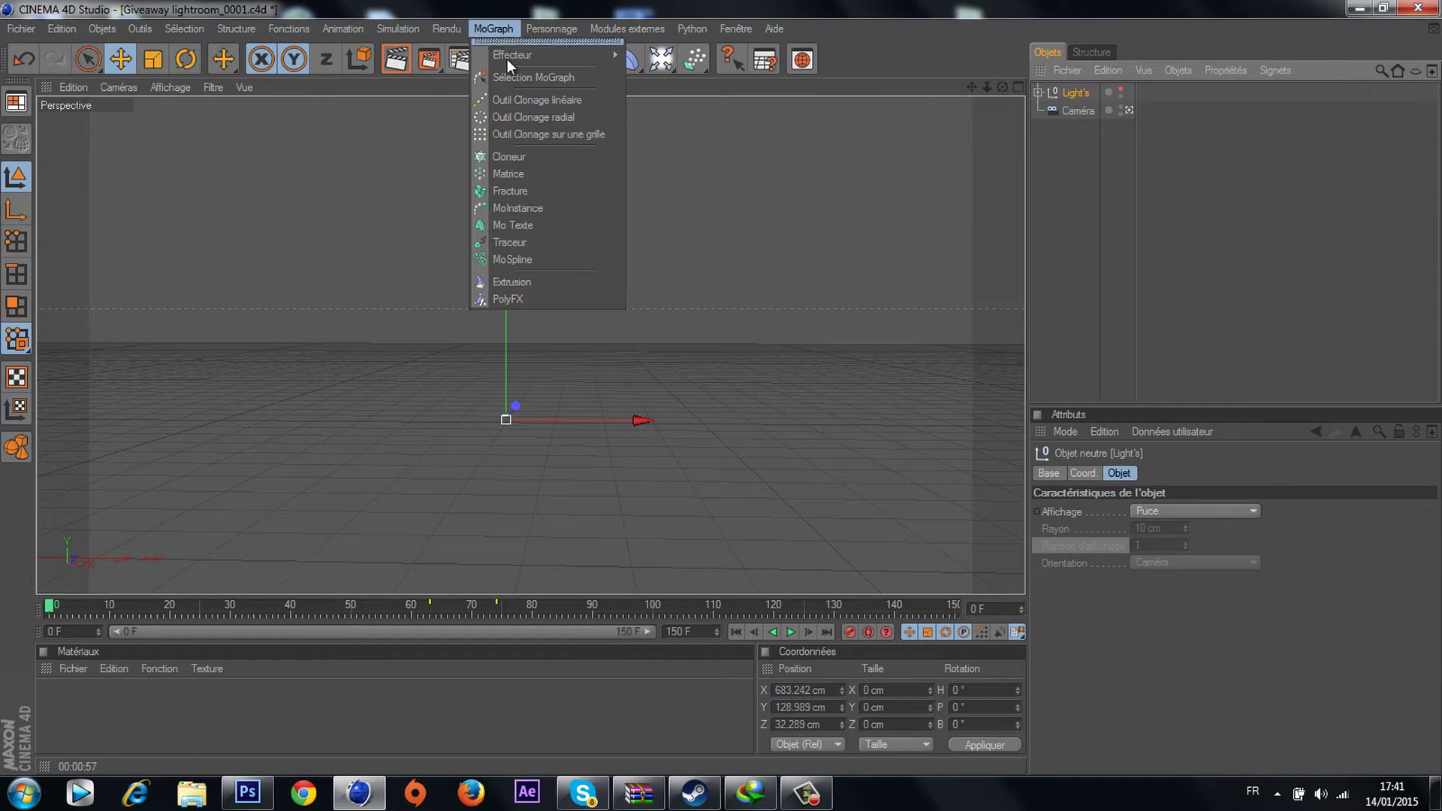
click(548, 227)
drag(179, 497, 749, 390)
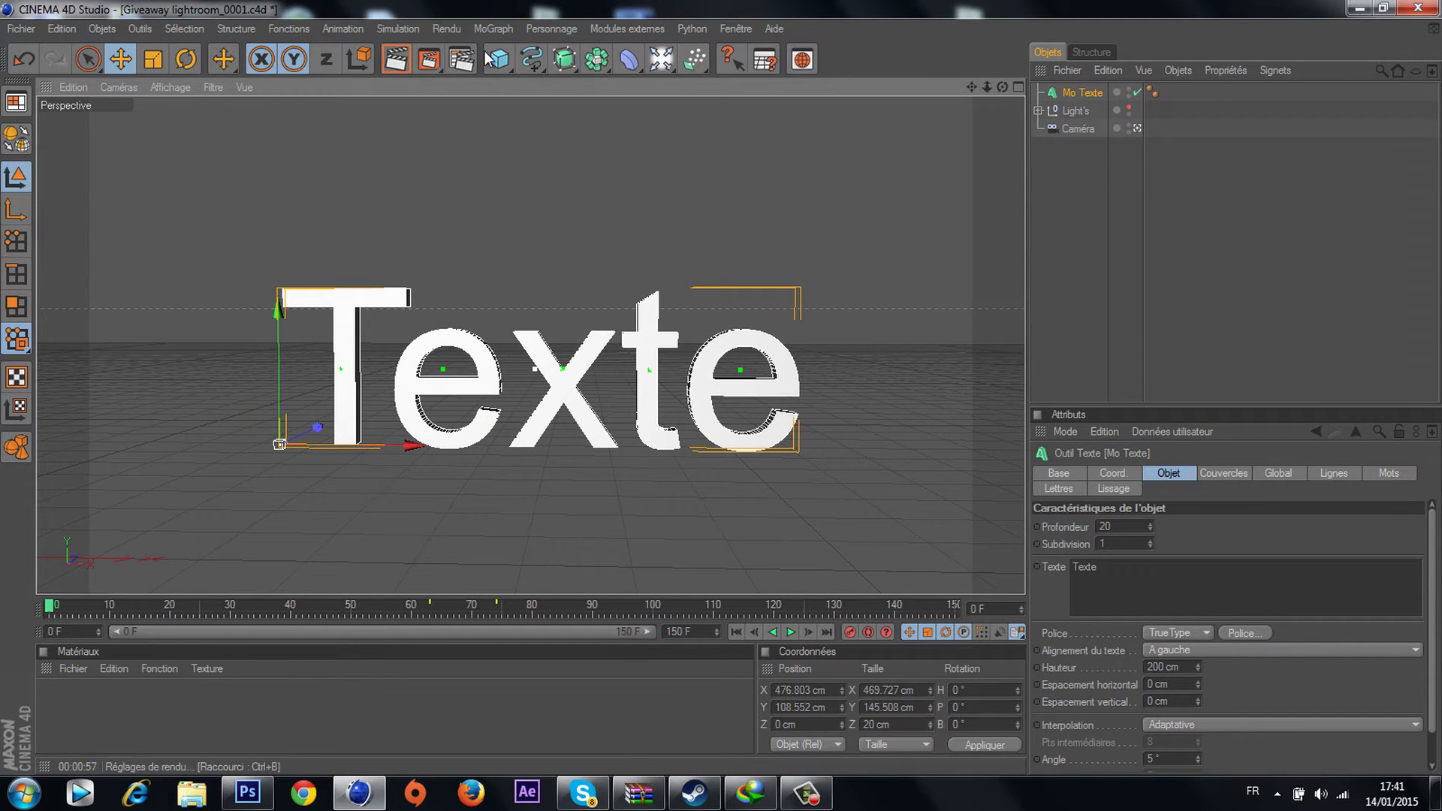
click(539, 60)
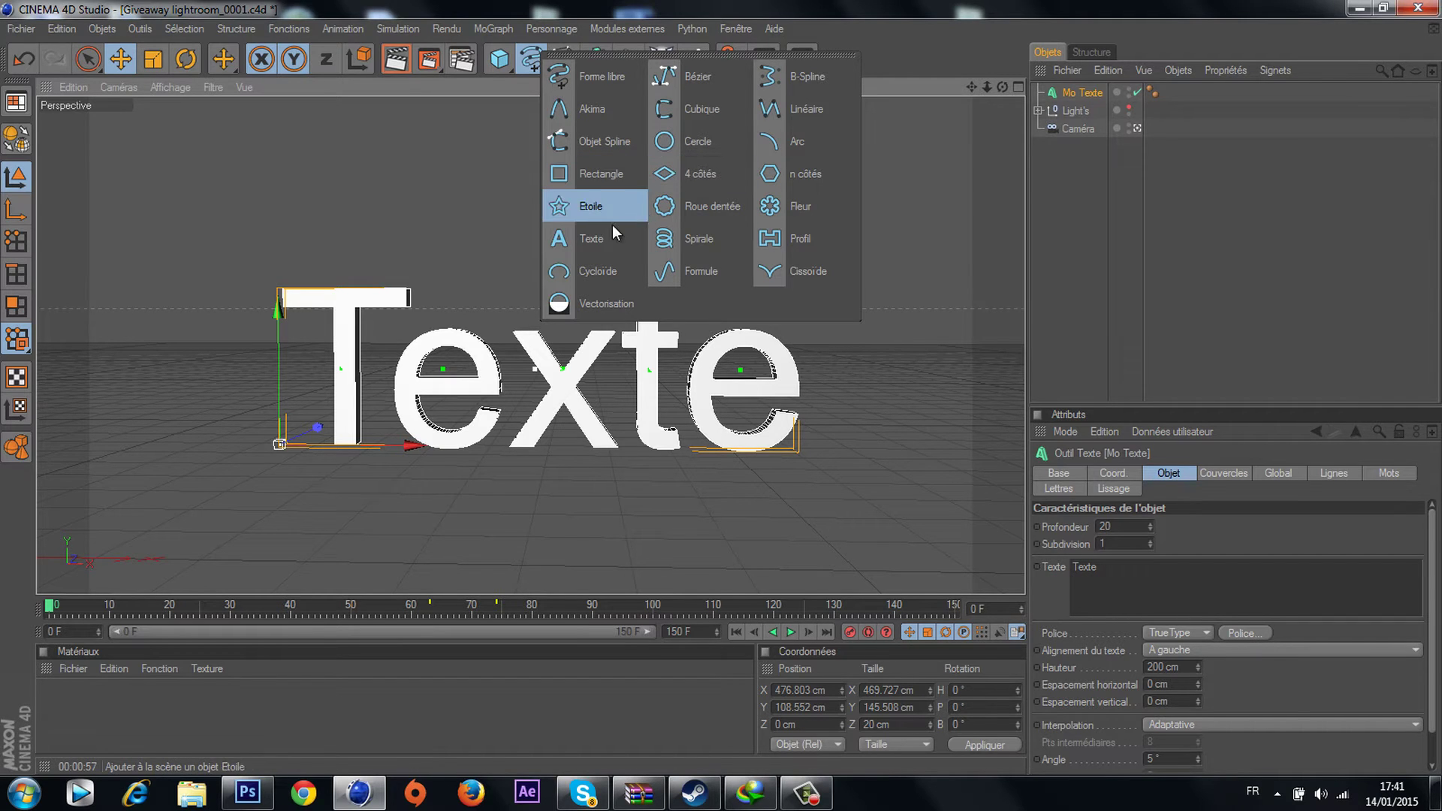
Step: Add a Texte spline and move it over the MoGraph text, nudging it along X and Y
click(574, 239)
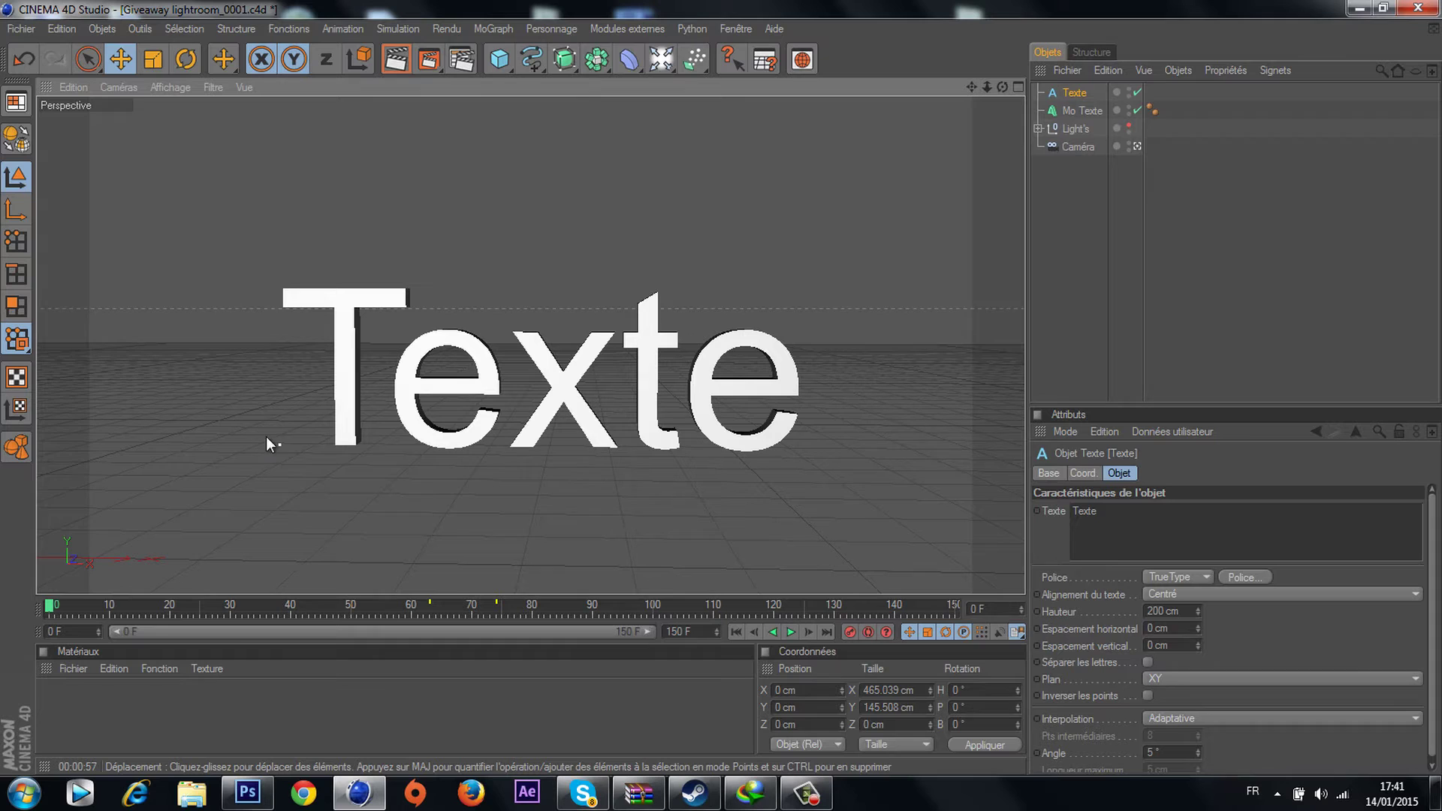
drag(266, 436, 728, 386)
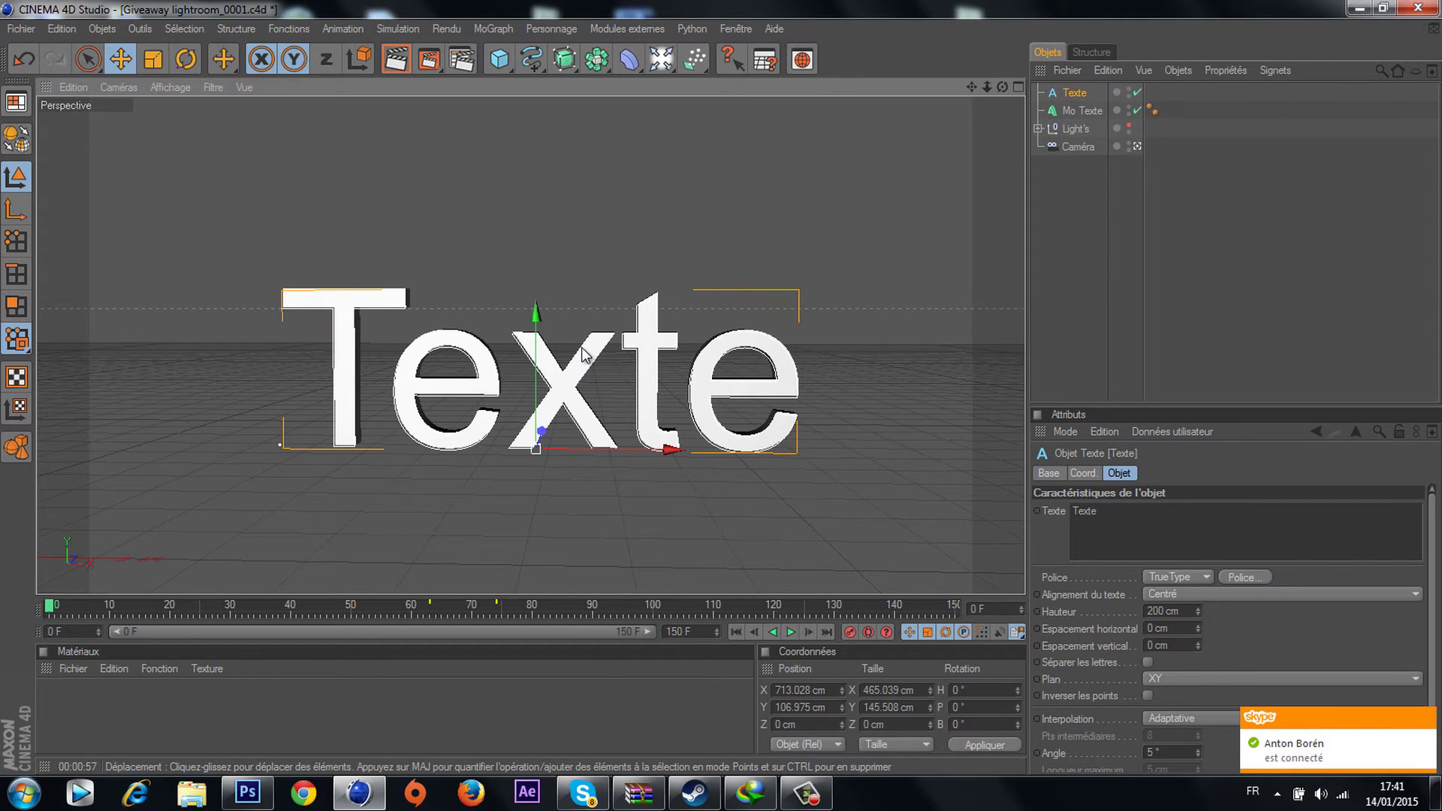
drag(631, 441, 722, 388)
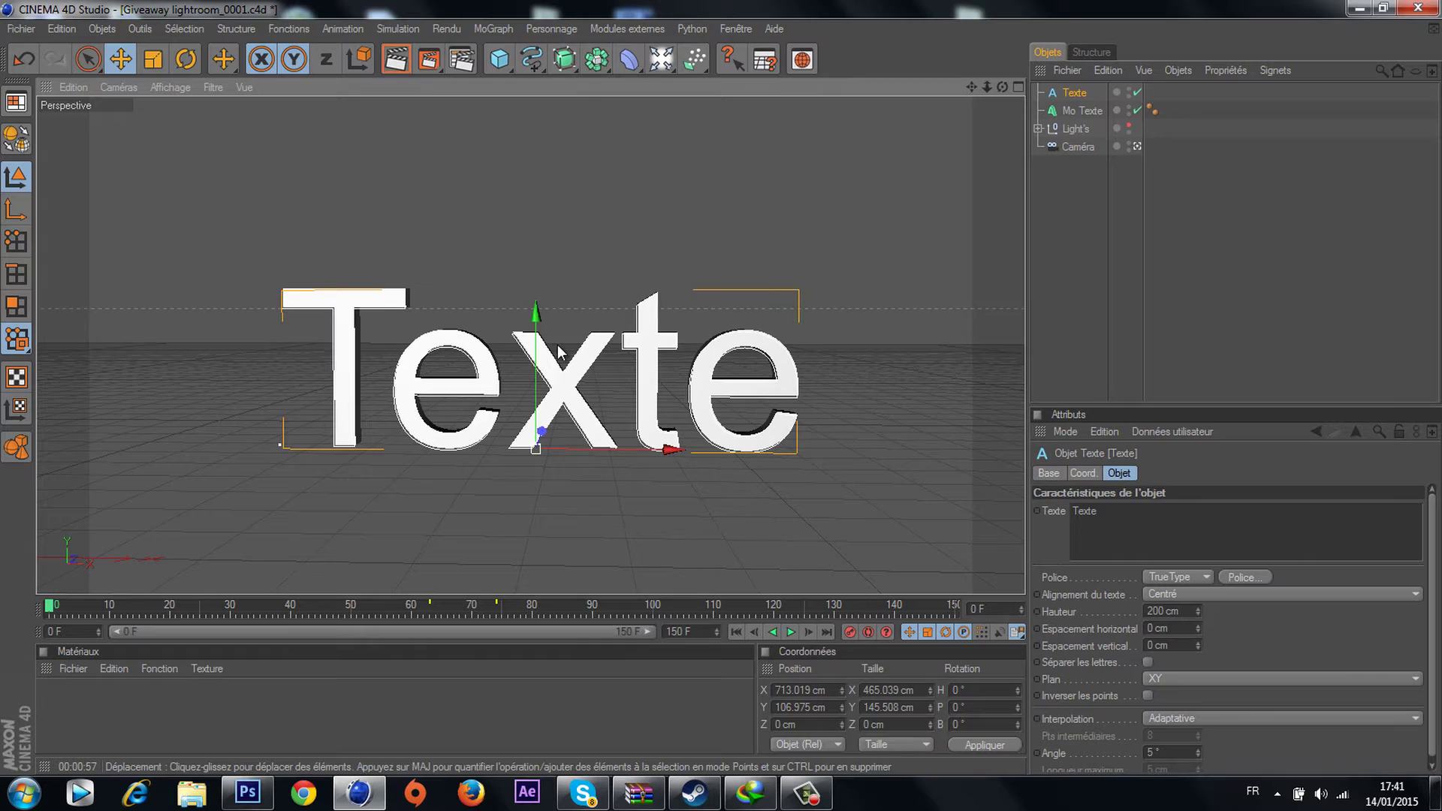
drag(542, 366, 542, 362)
drag(721, 386, 721, 387)
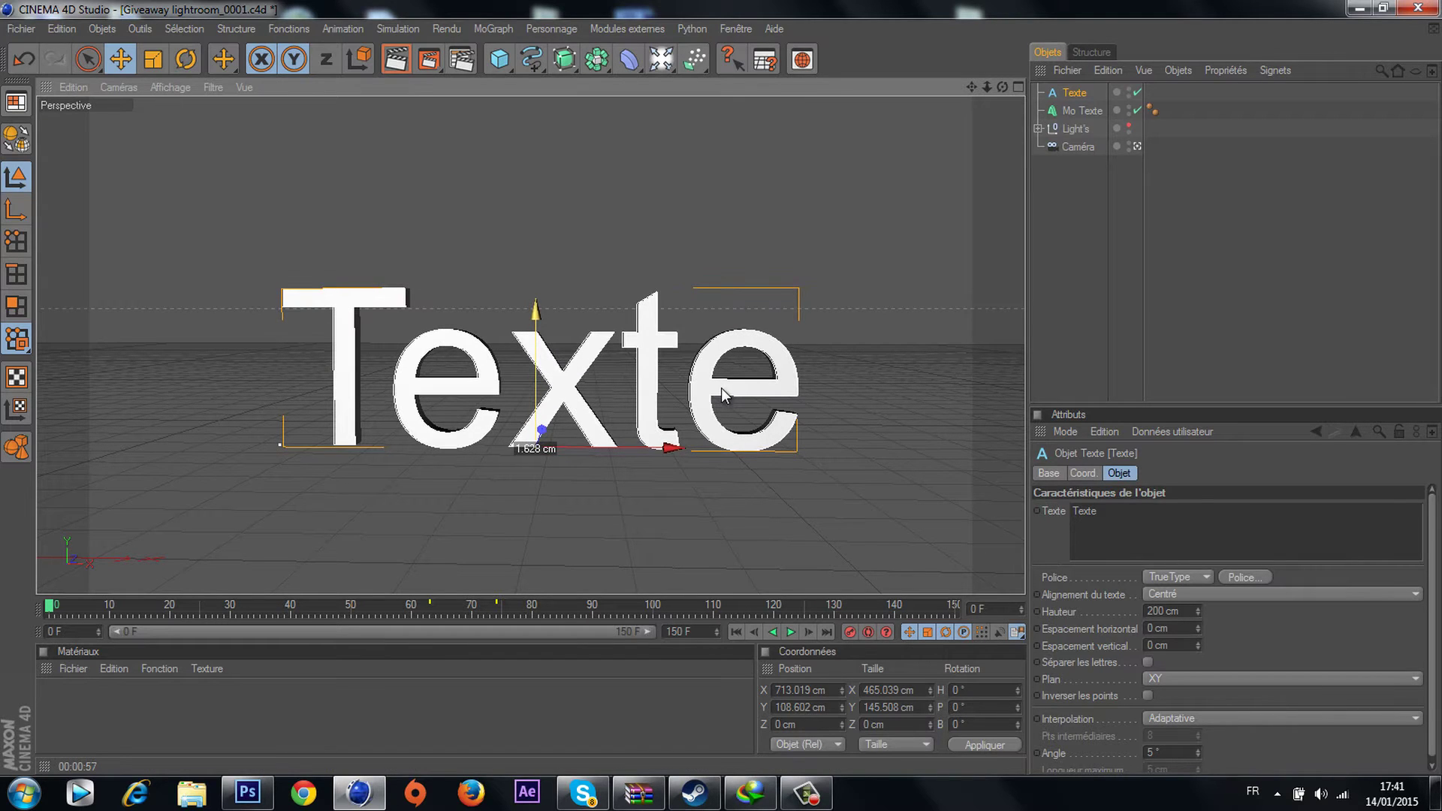
Step: Select both Texte and Mo Texte and enter MX9 as their shared text
shift+click(1075, 109)
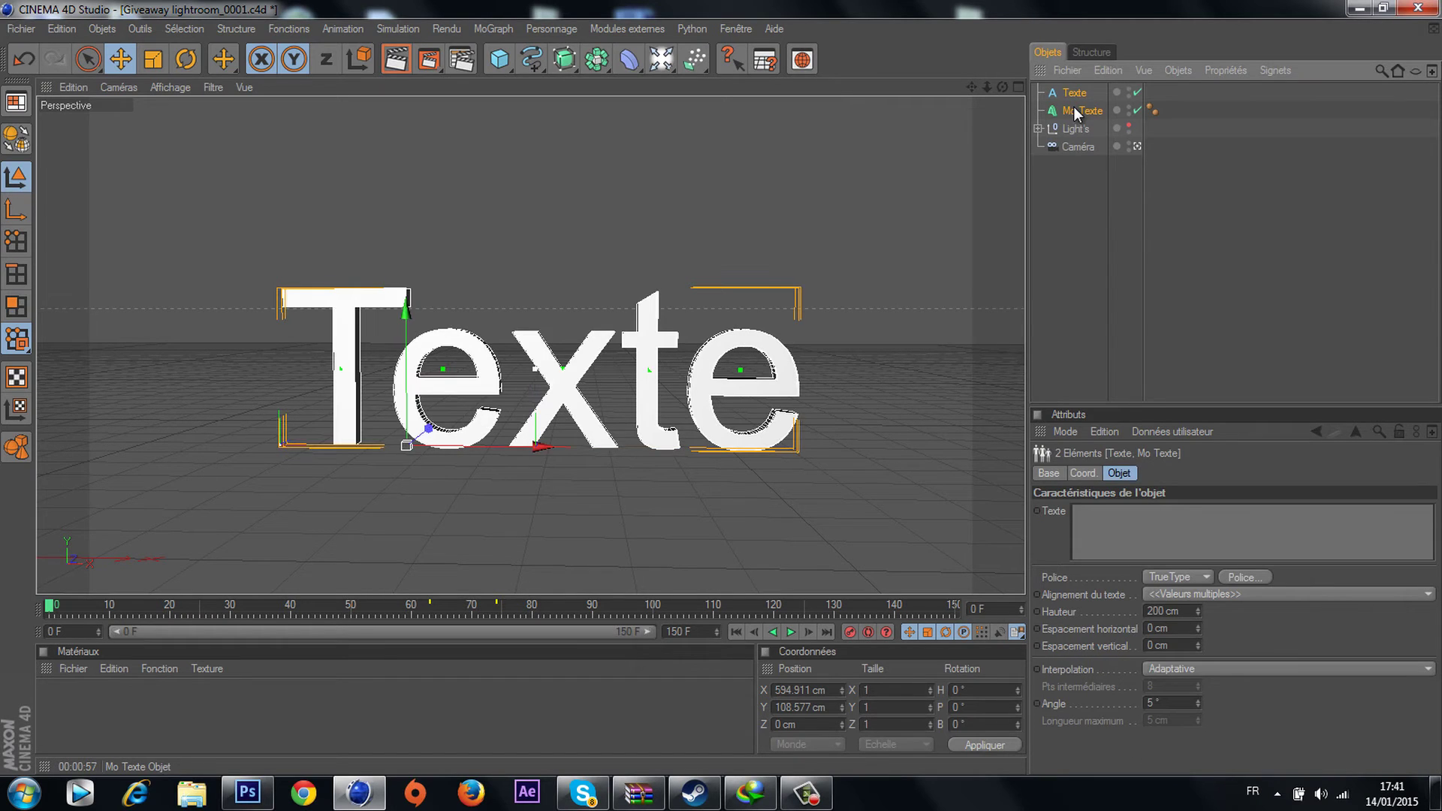
click(1077, 192)
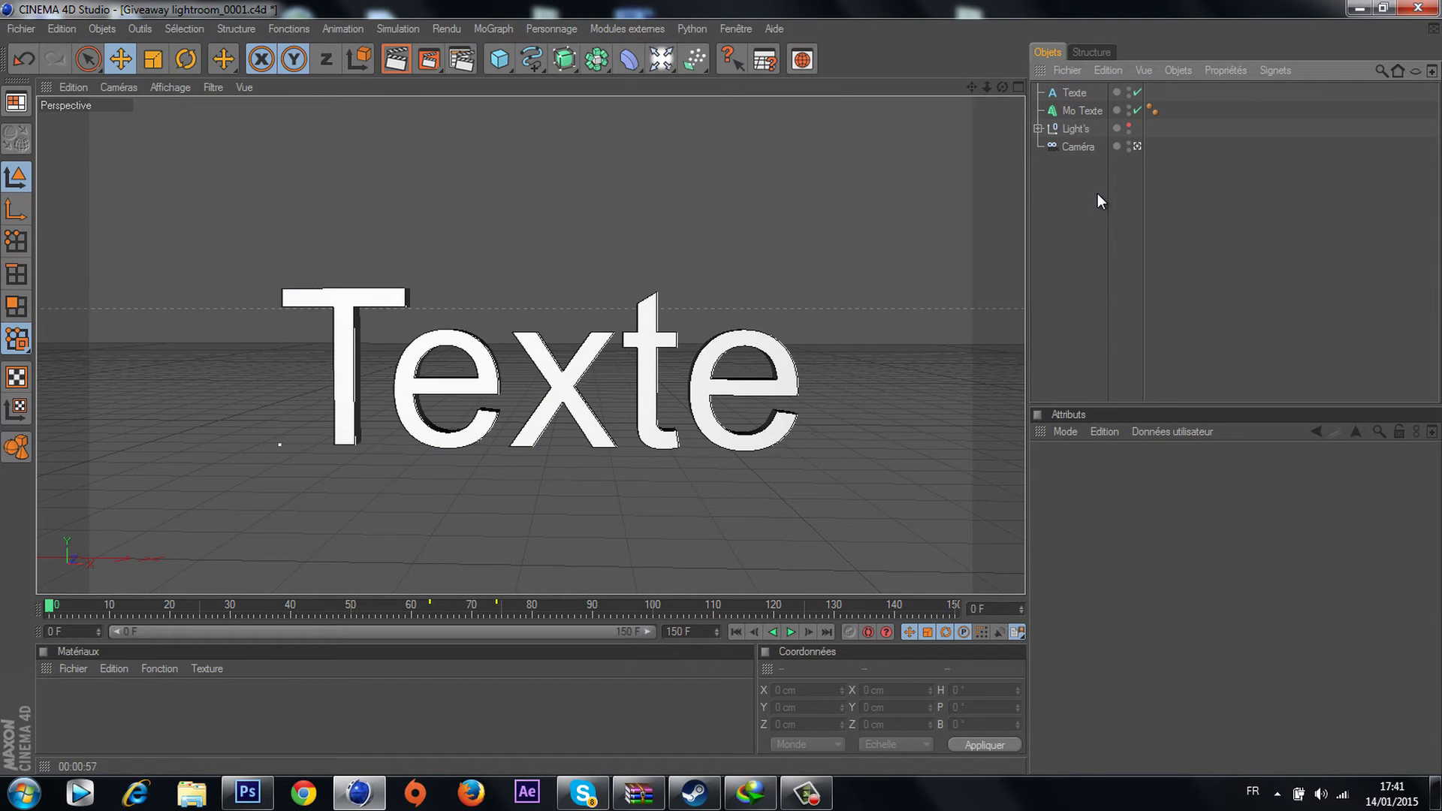
click(1057, 92)
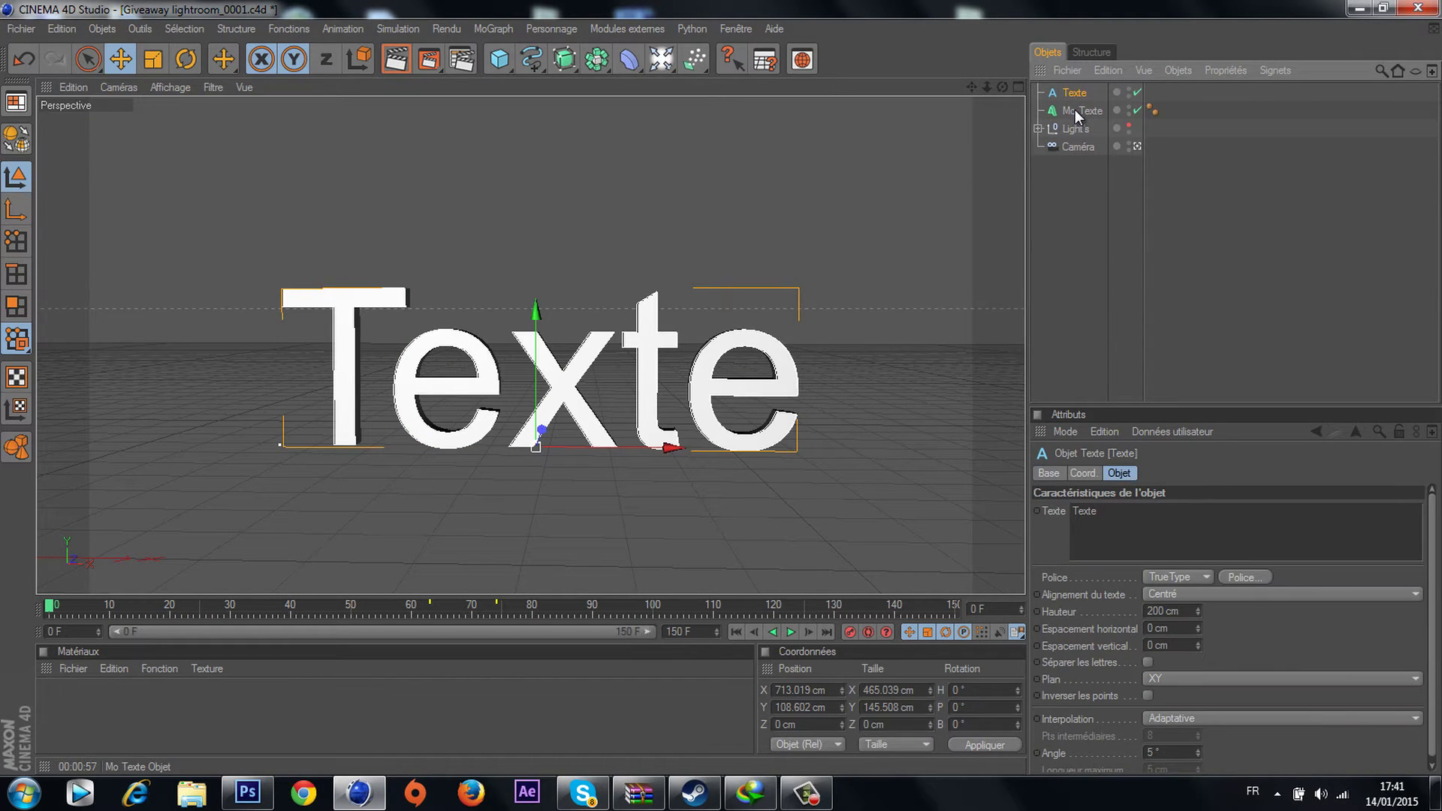
shift+click(1074, 110)
click(1088, 252)
click(1079, 96)
shift+click(1075, 109)
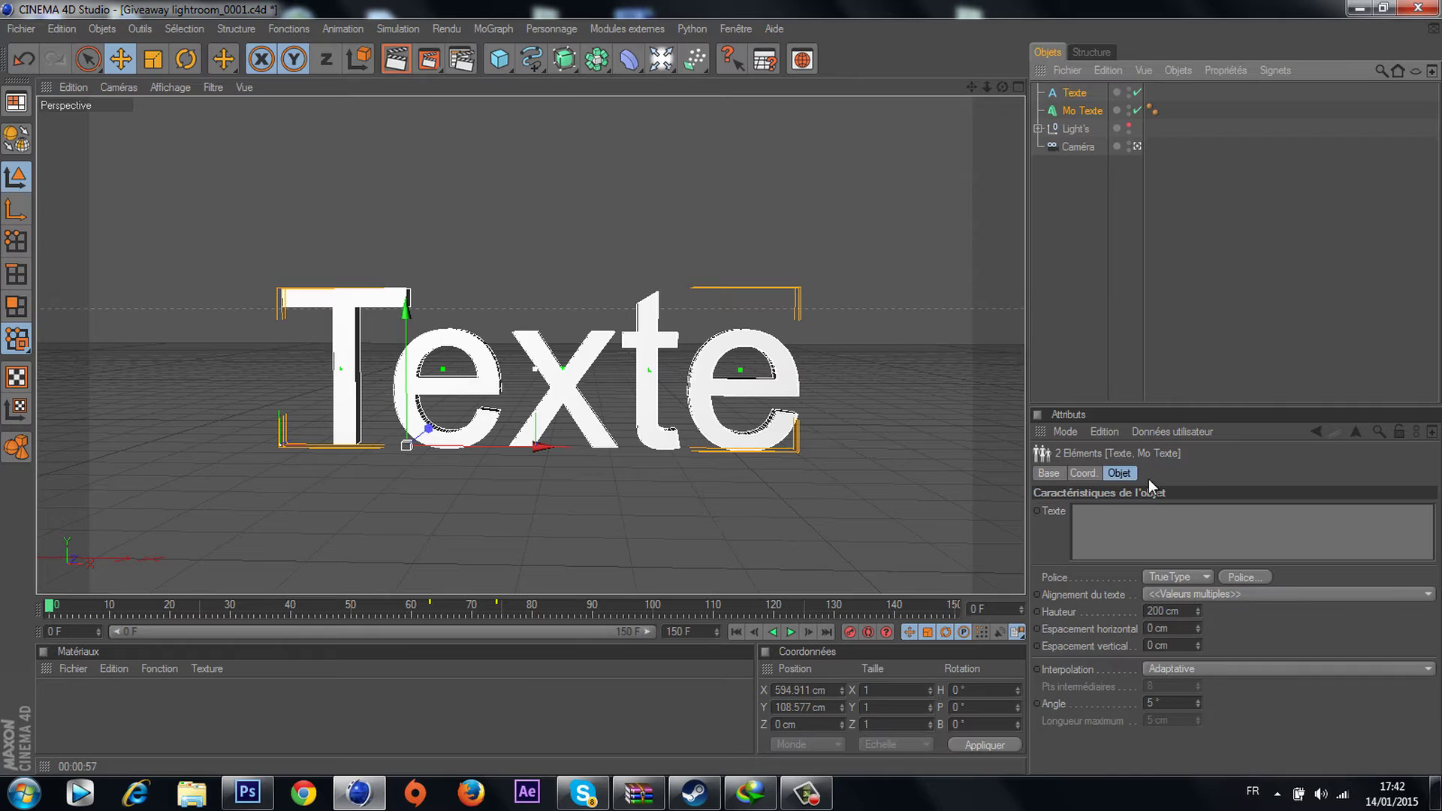
click(1119, 520)
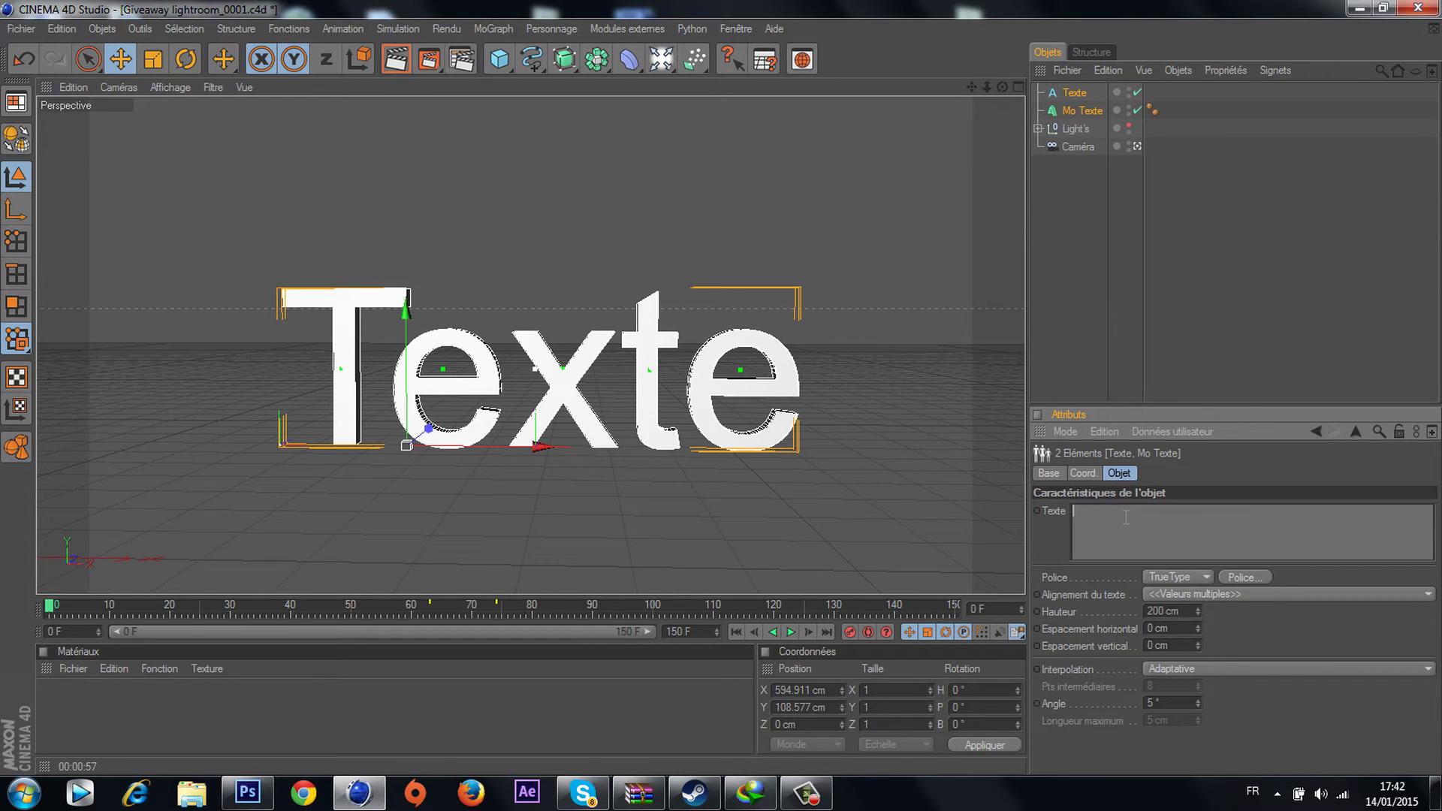
text(MX9)
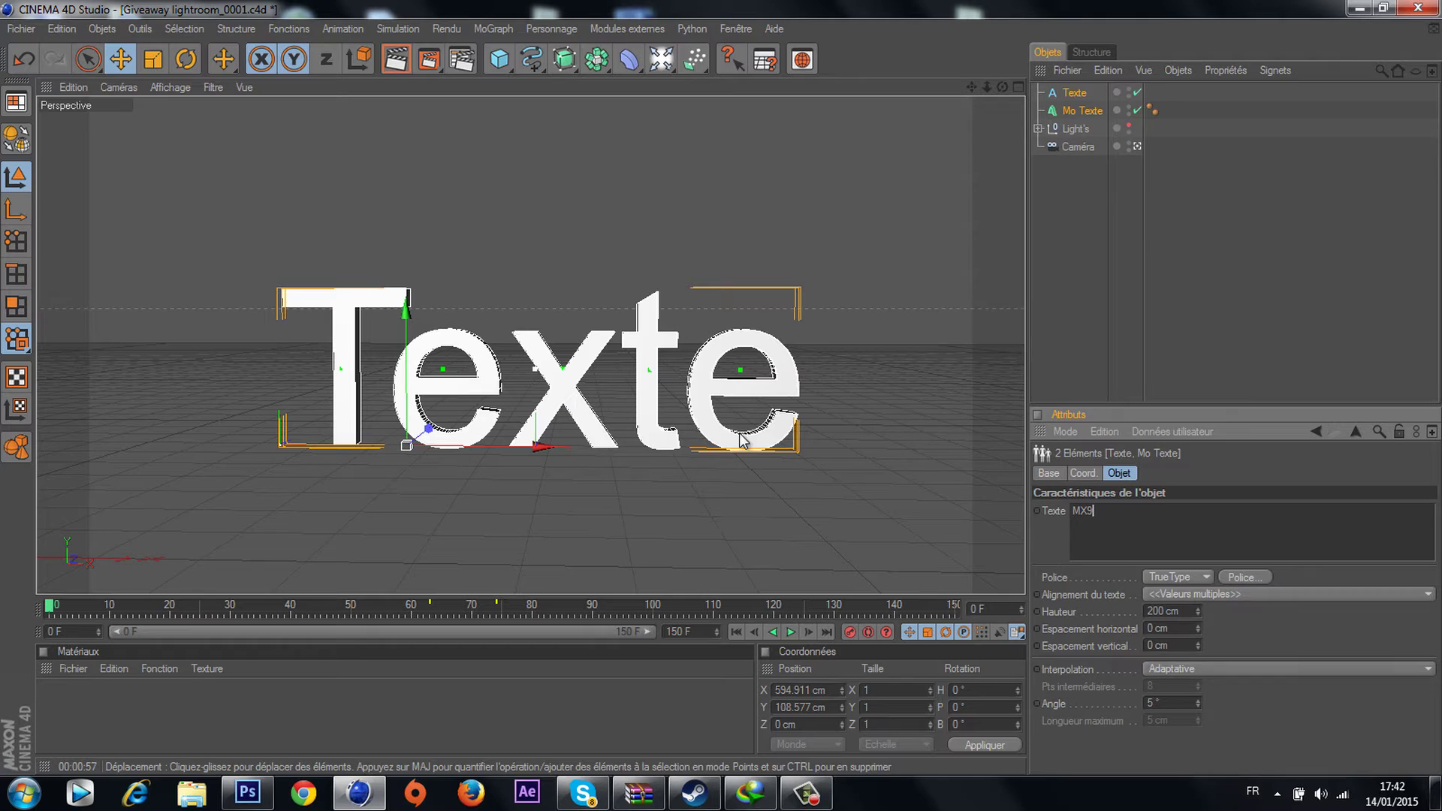
Step: Give both texts the Astro 867 font and move the Texte spline right to align with Mo Texte
click(1235, 576)
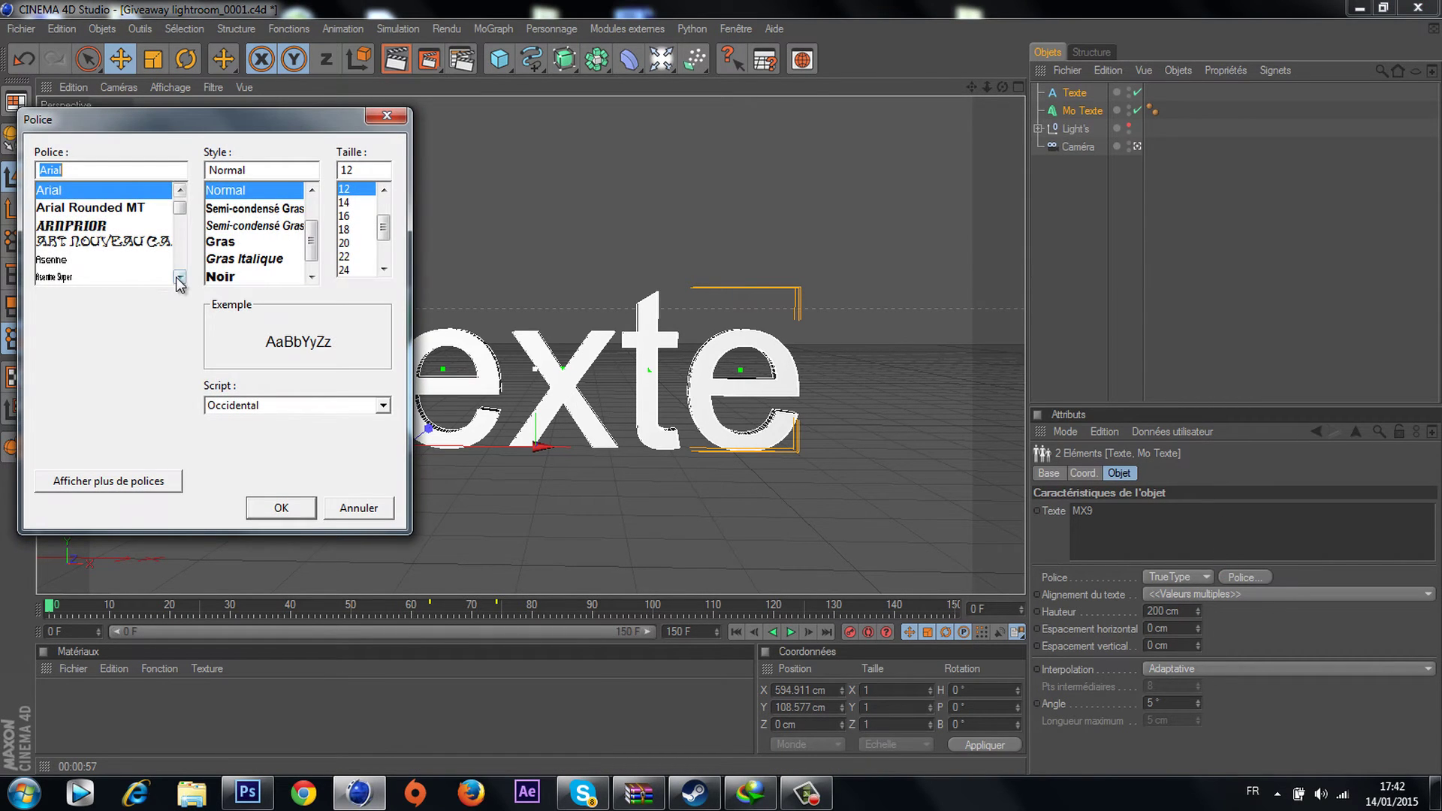
click(180, 277)
click(180, 277)
click(180, 276)
click(110, 229)
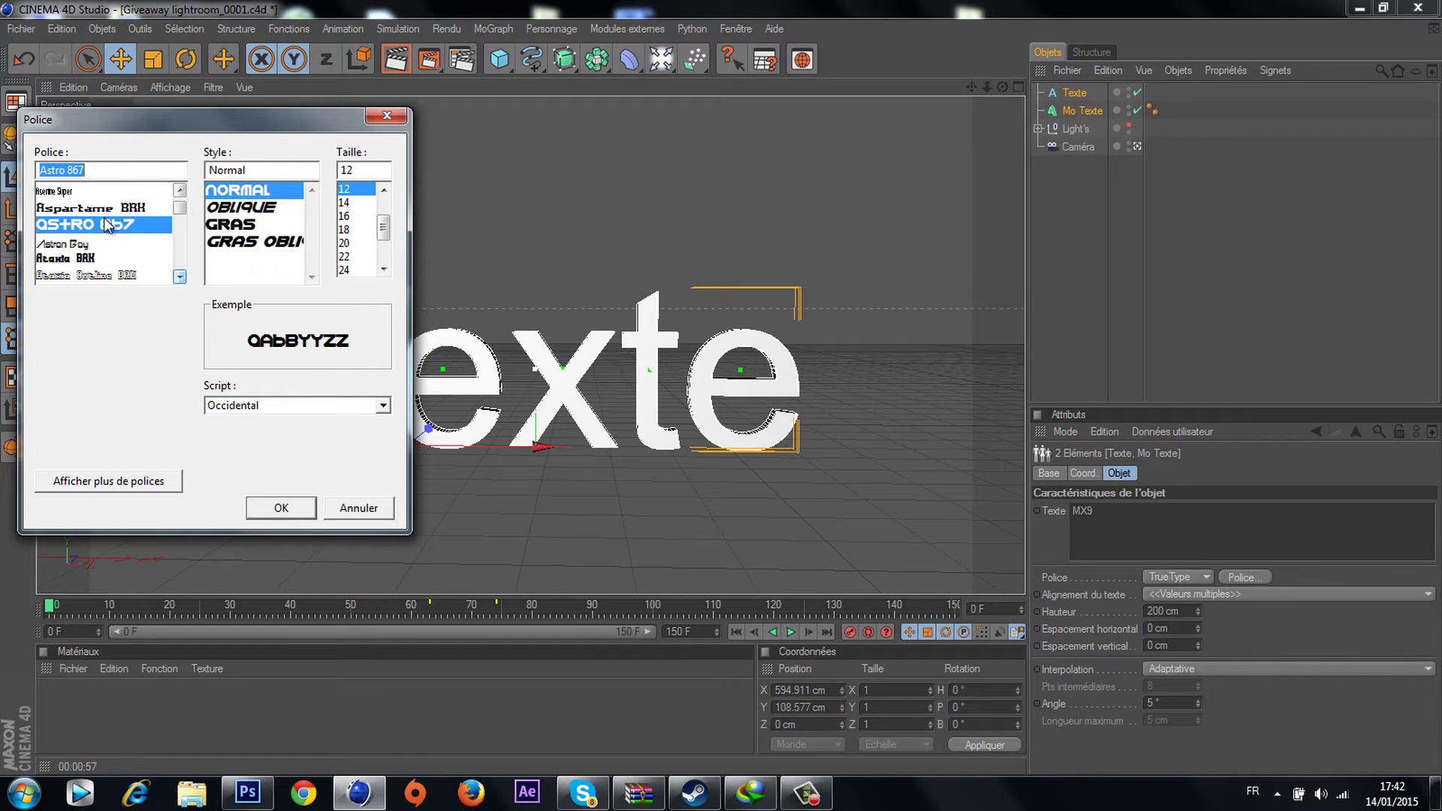
click(281, 508)
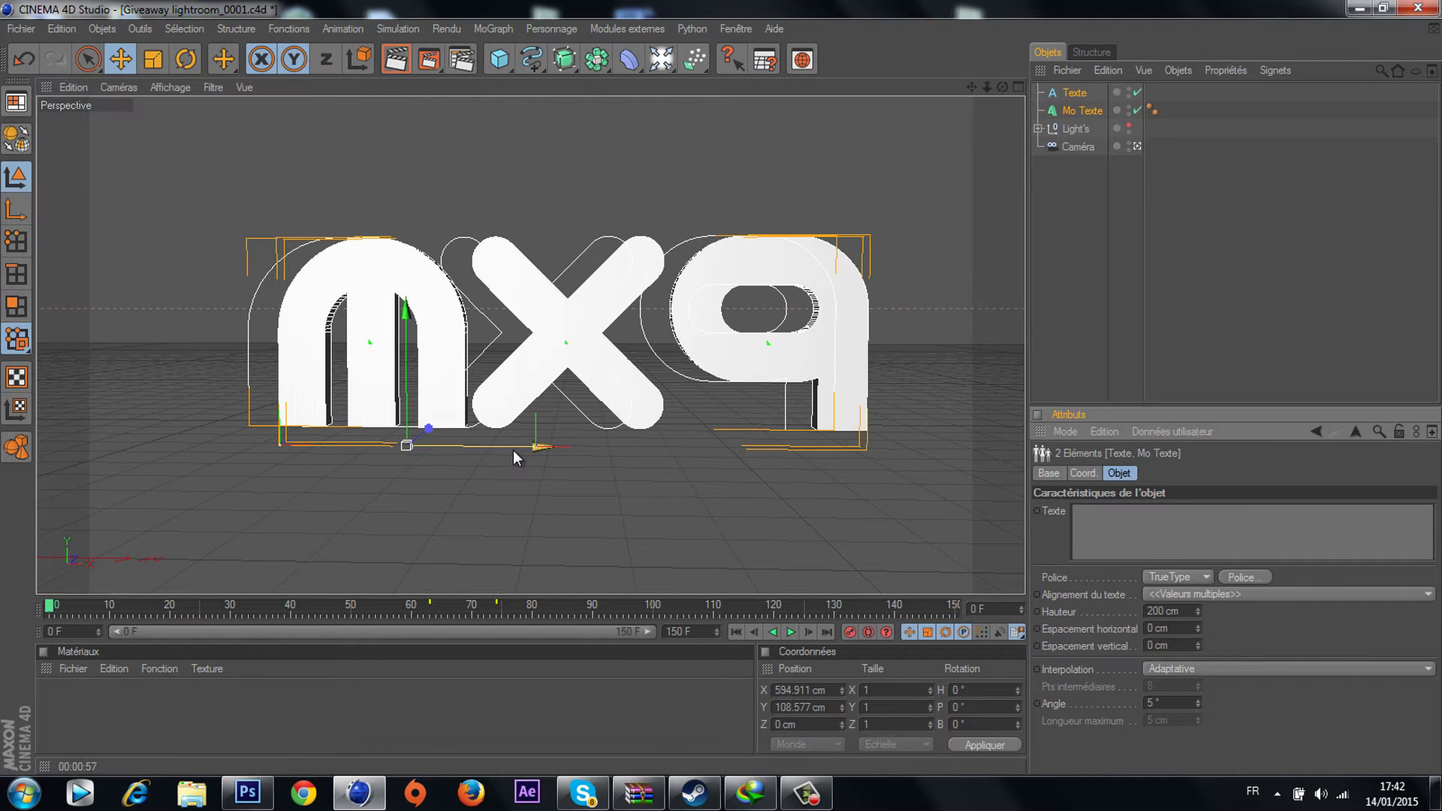
click(1075, 95)
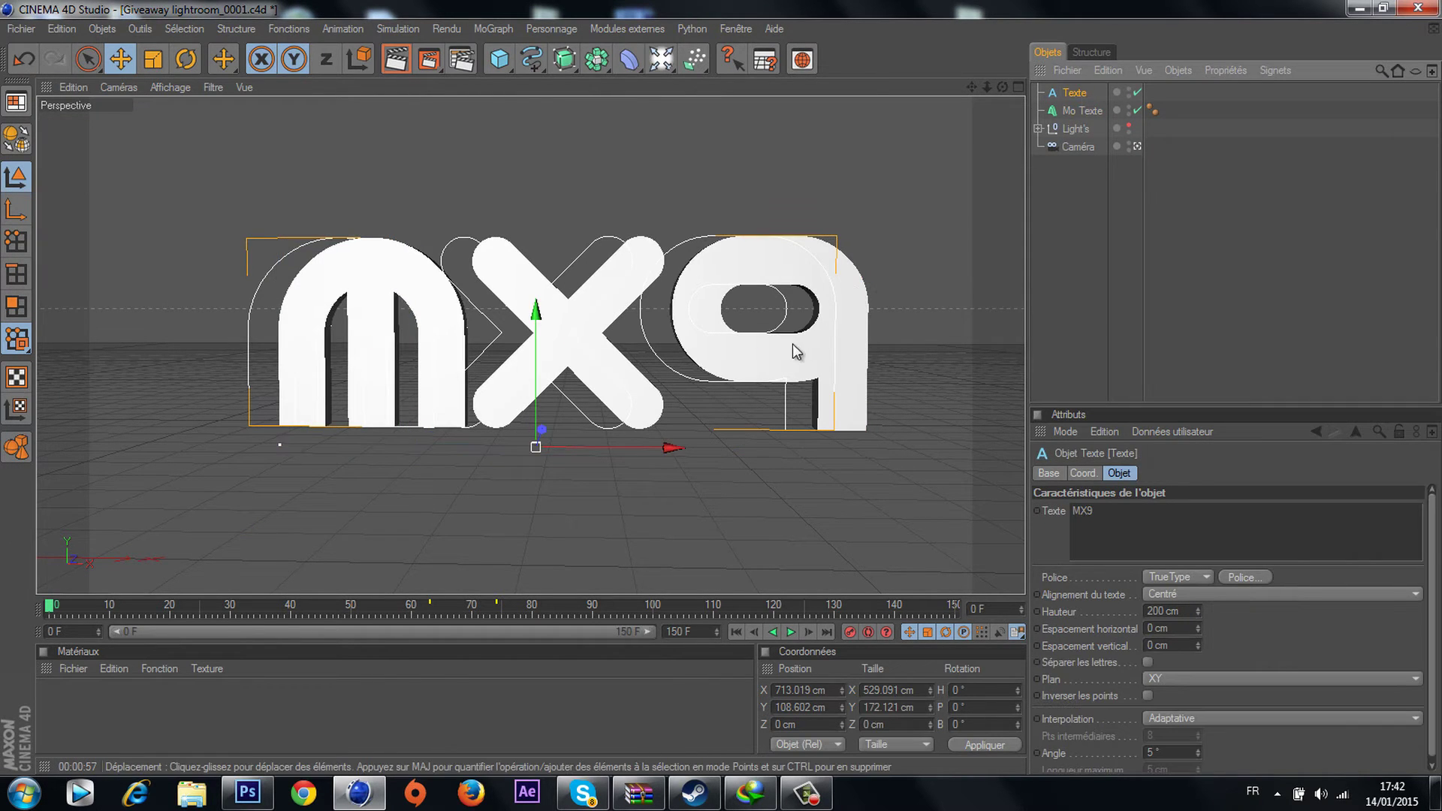
drag(656, 340, 721, 396)
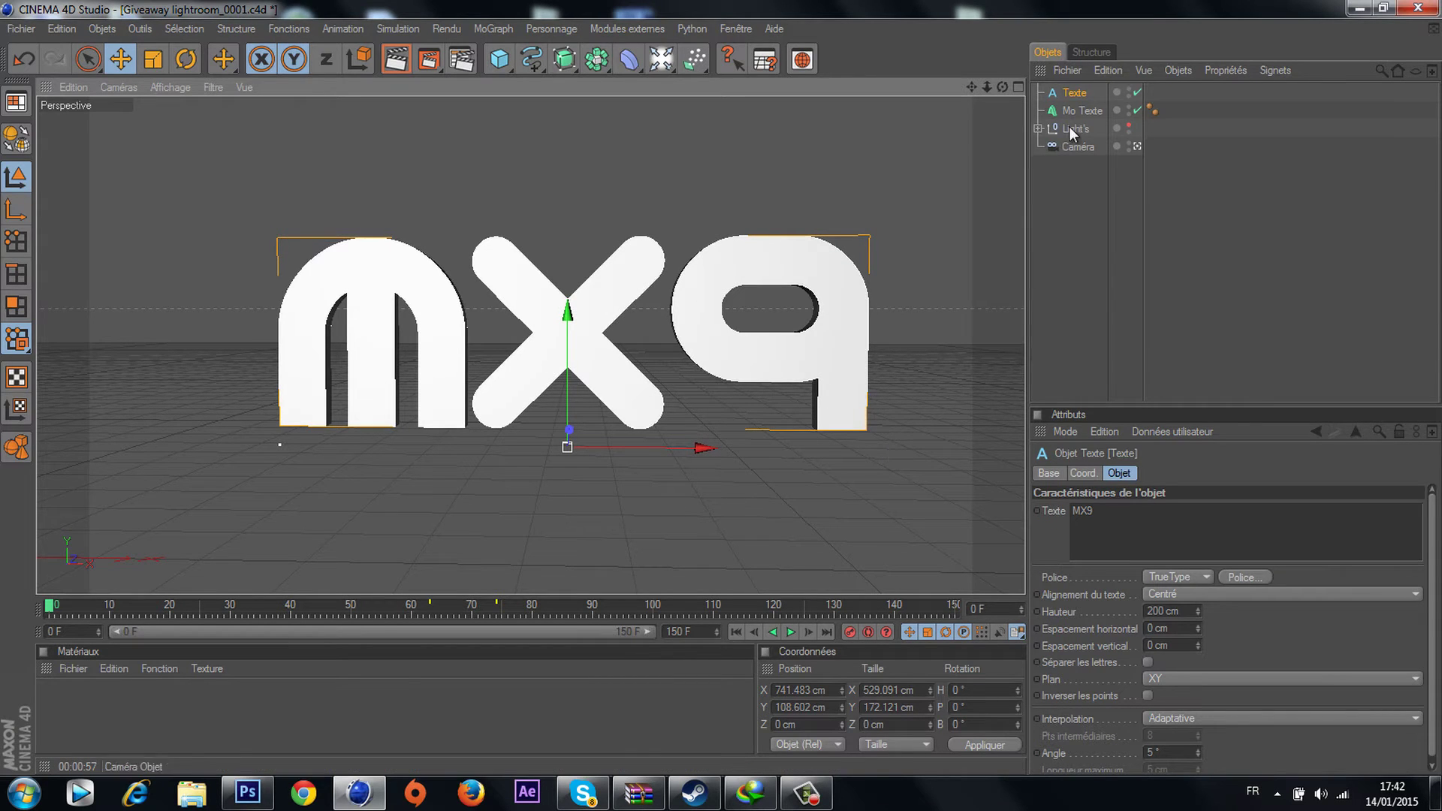
Step: Add an Extrusion contrôlée NURBS sweep object from the NURBS generators list
click(578, 60)
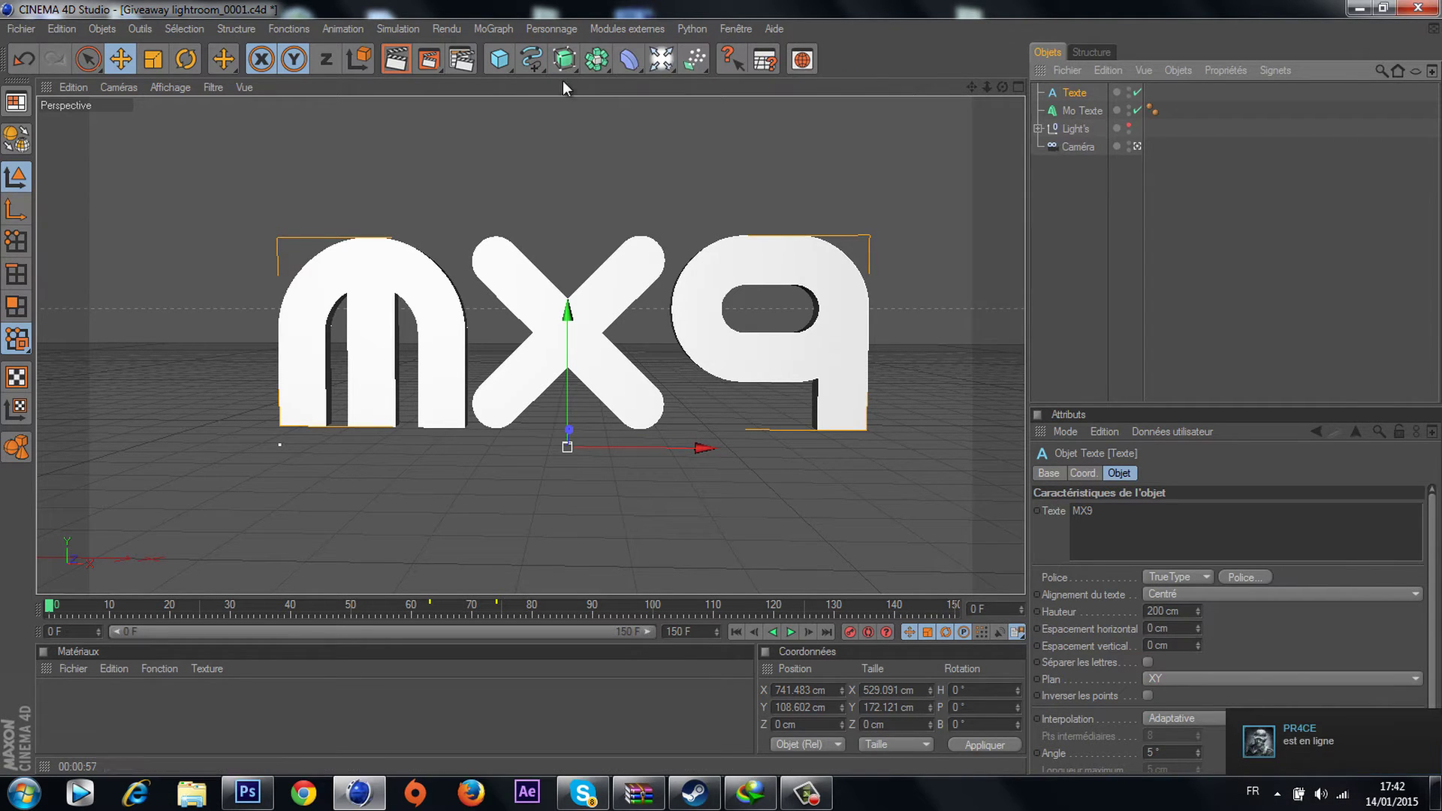
click(565, 60)
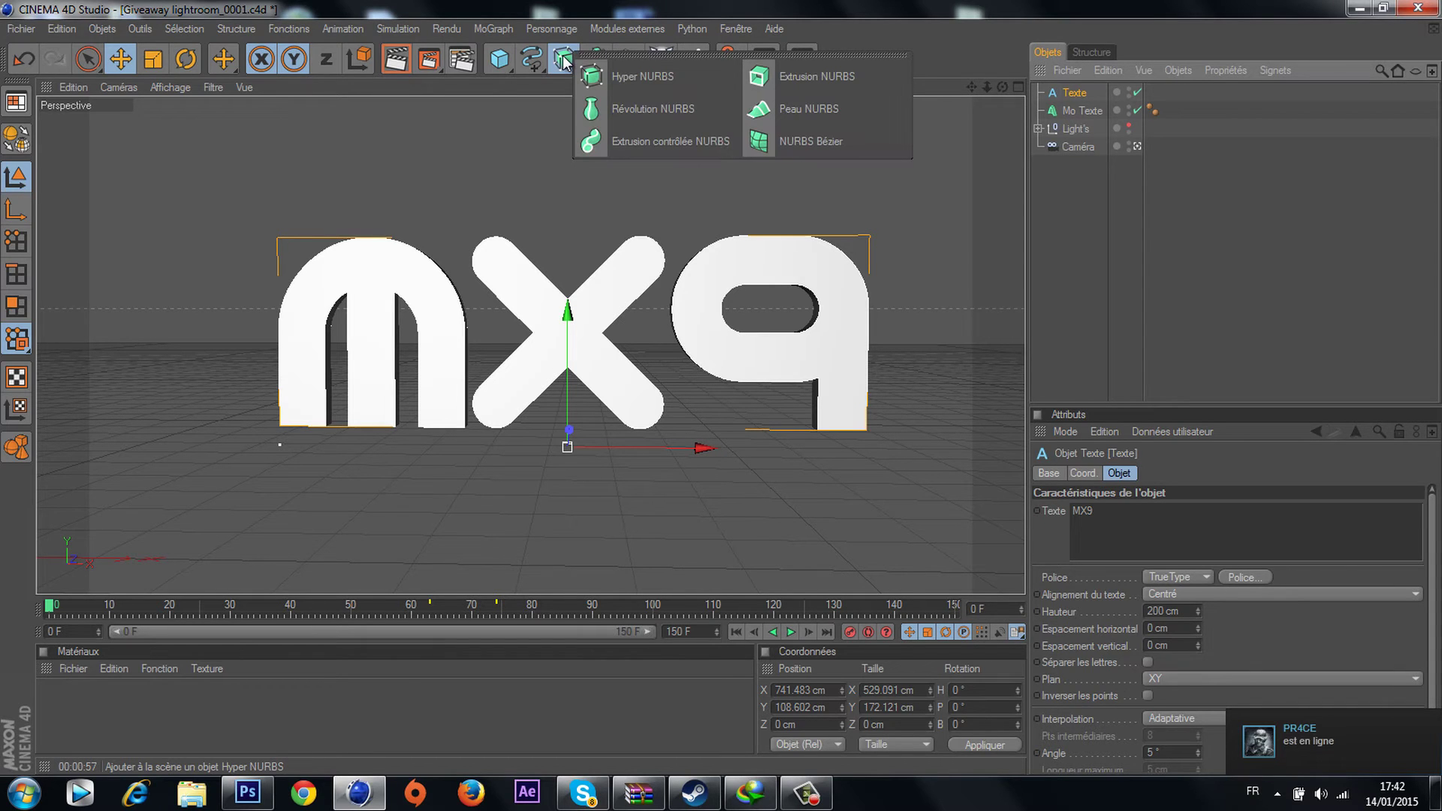
click(705, 141)
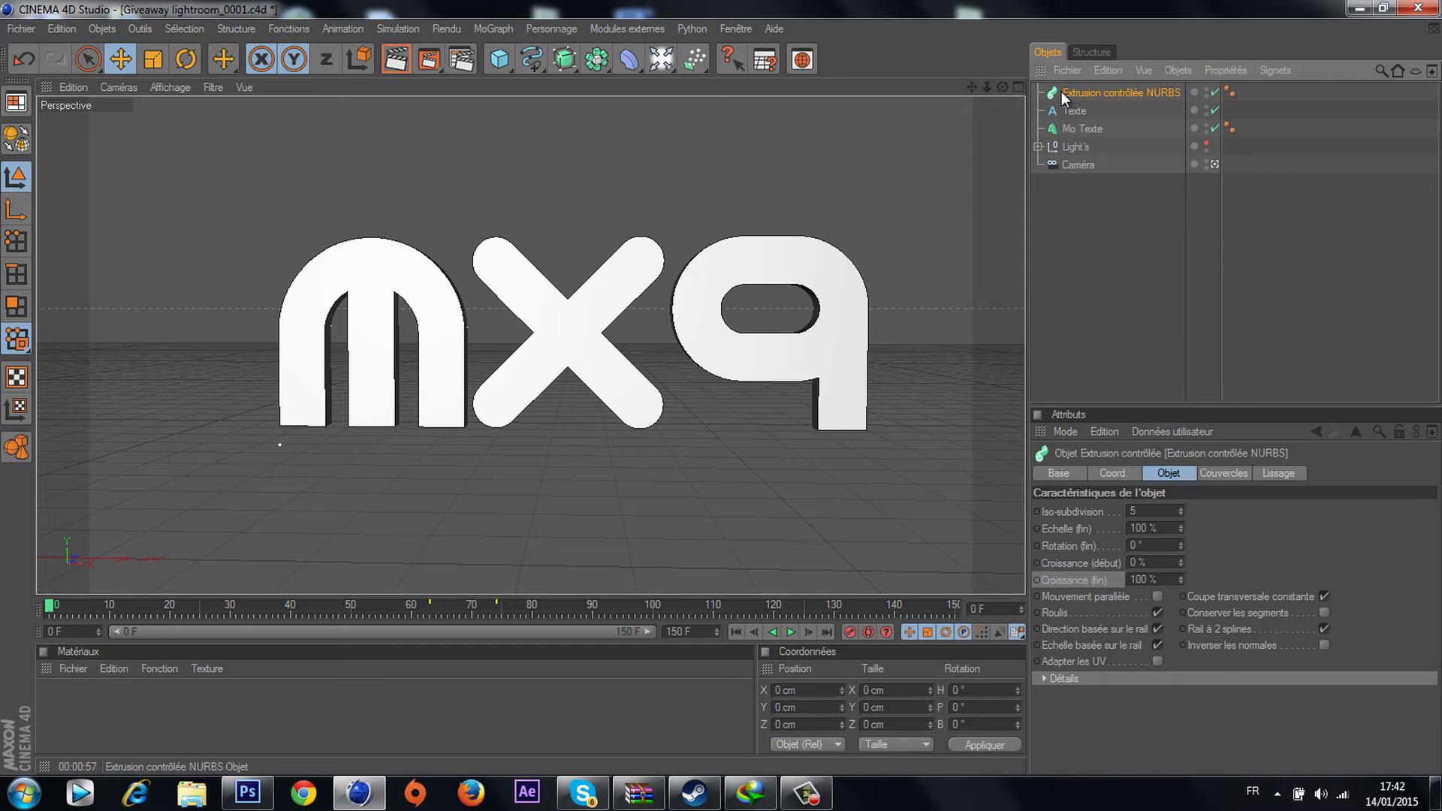
click(531, 59)
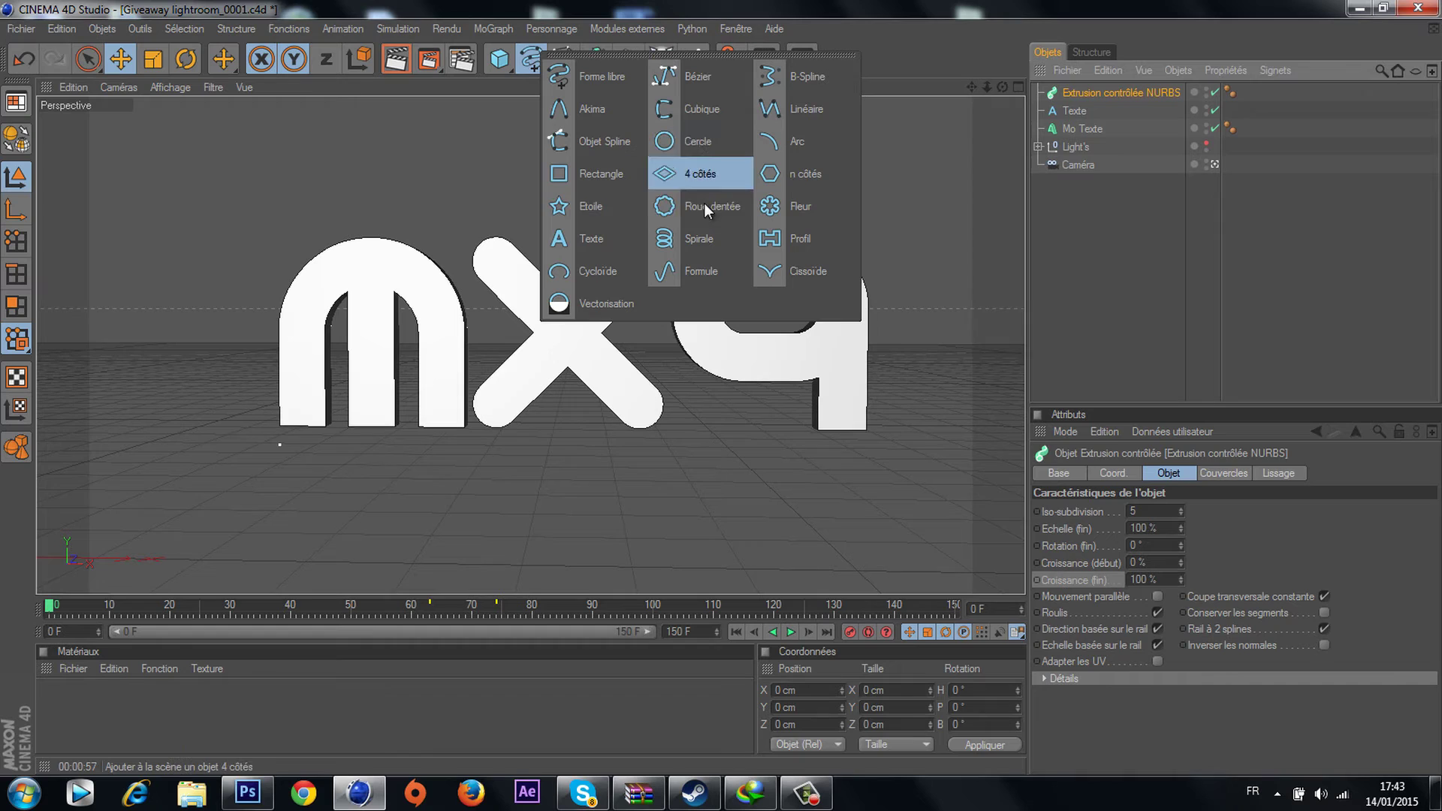
Step: Add a Cercle spline and parent the Texte spline under Extrusion contrôlée NURBS
click(708, 143)
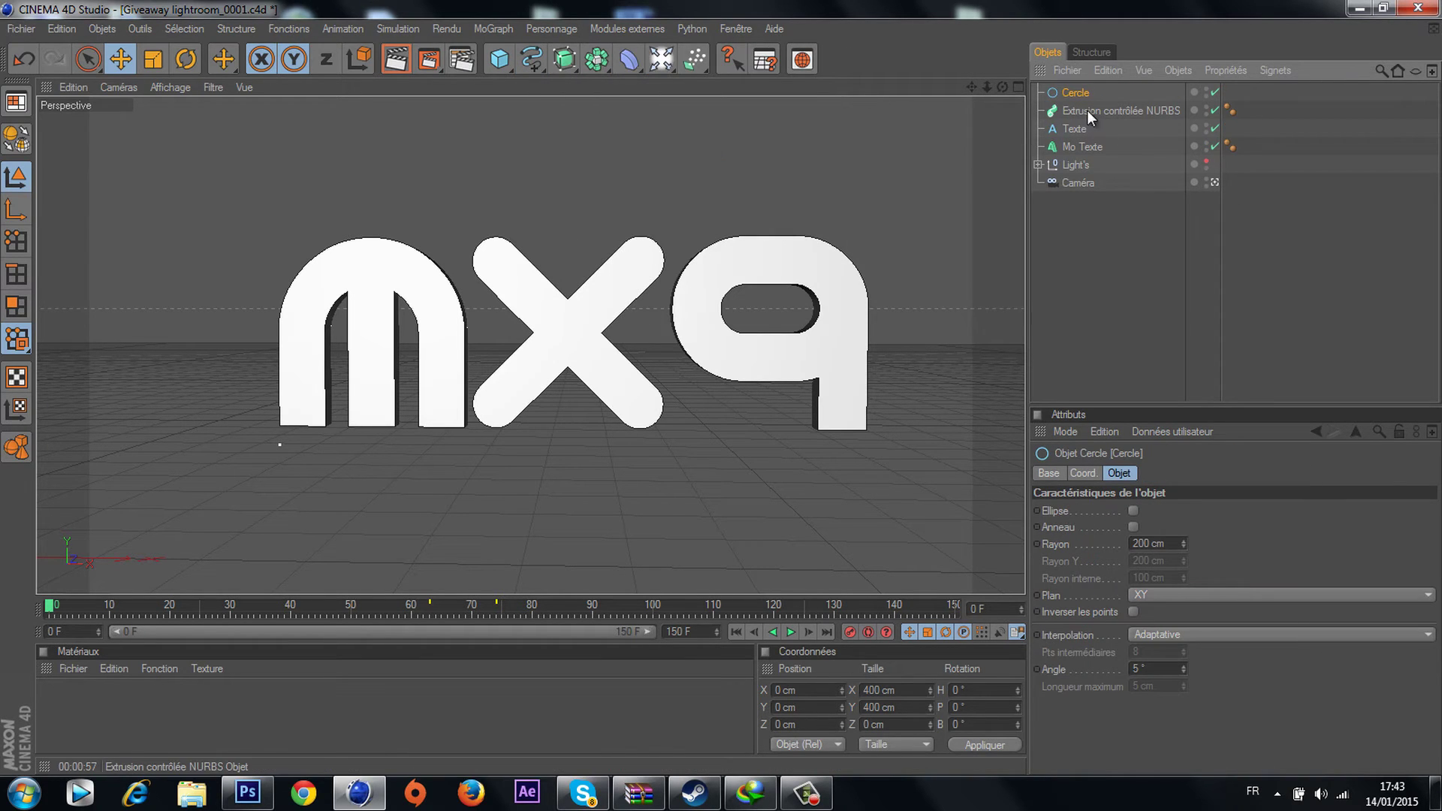
drag(1073, 129, 1111, 111)
click(1070, 92)
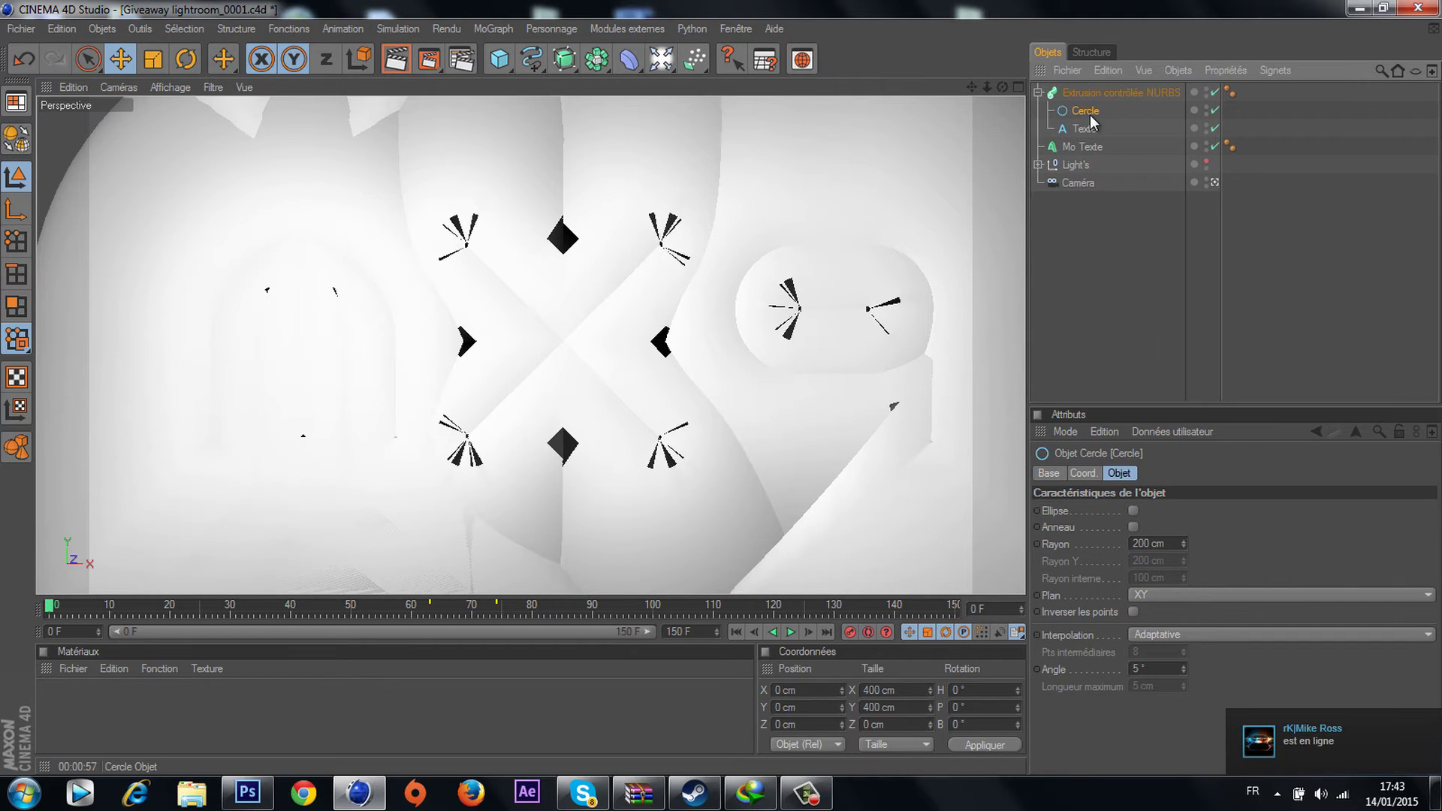
Step: Change the Cercle radius from 200 cm to 3 cm, then settle it at 2 cm
click(1149, 542)
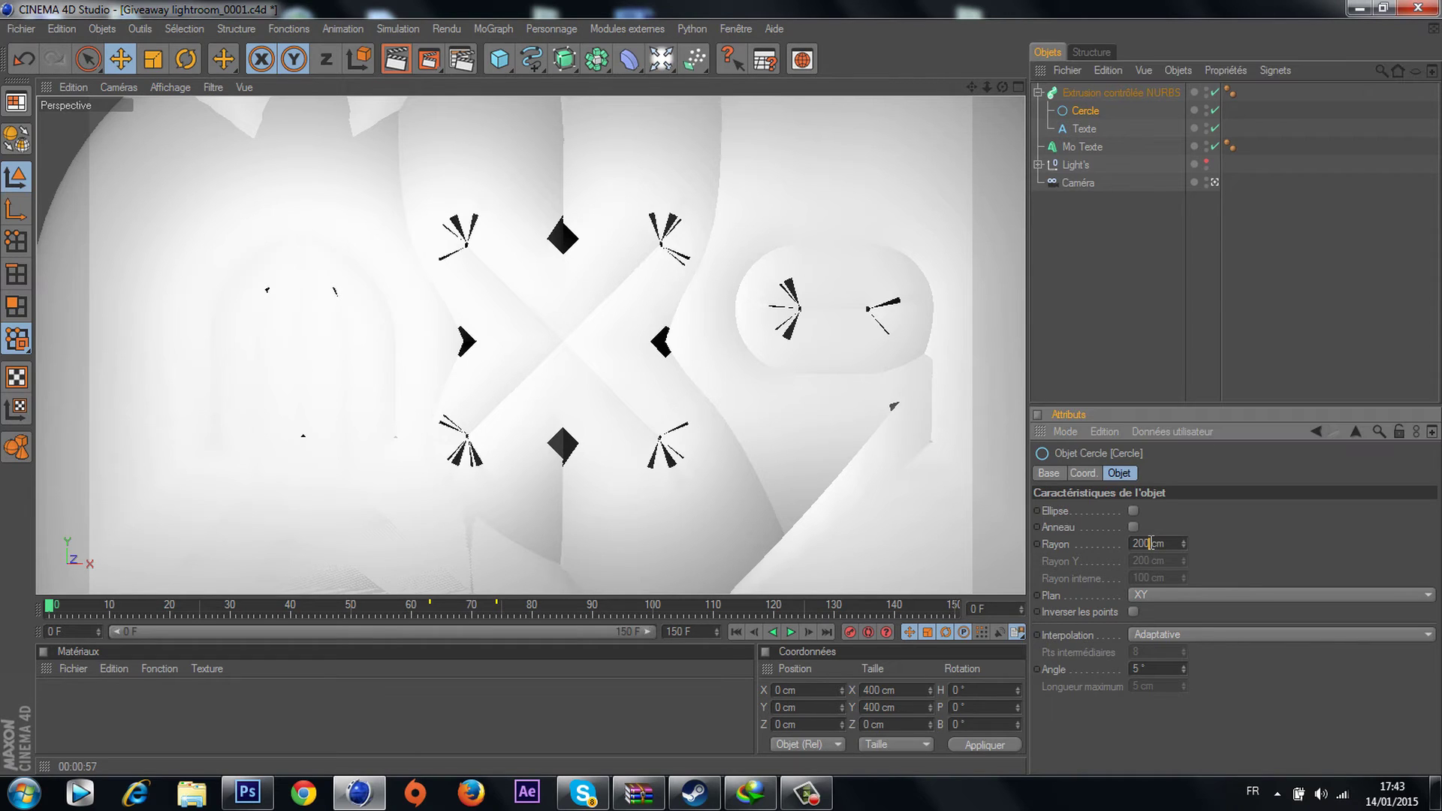
drag(1150, 542, 1133, 543)
text(3)
key(Return)
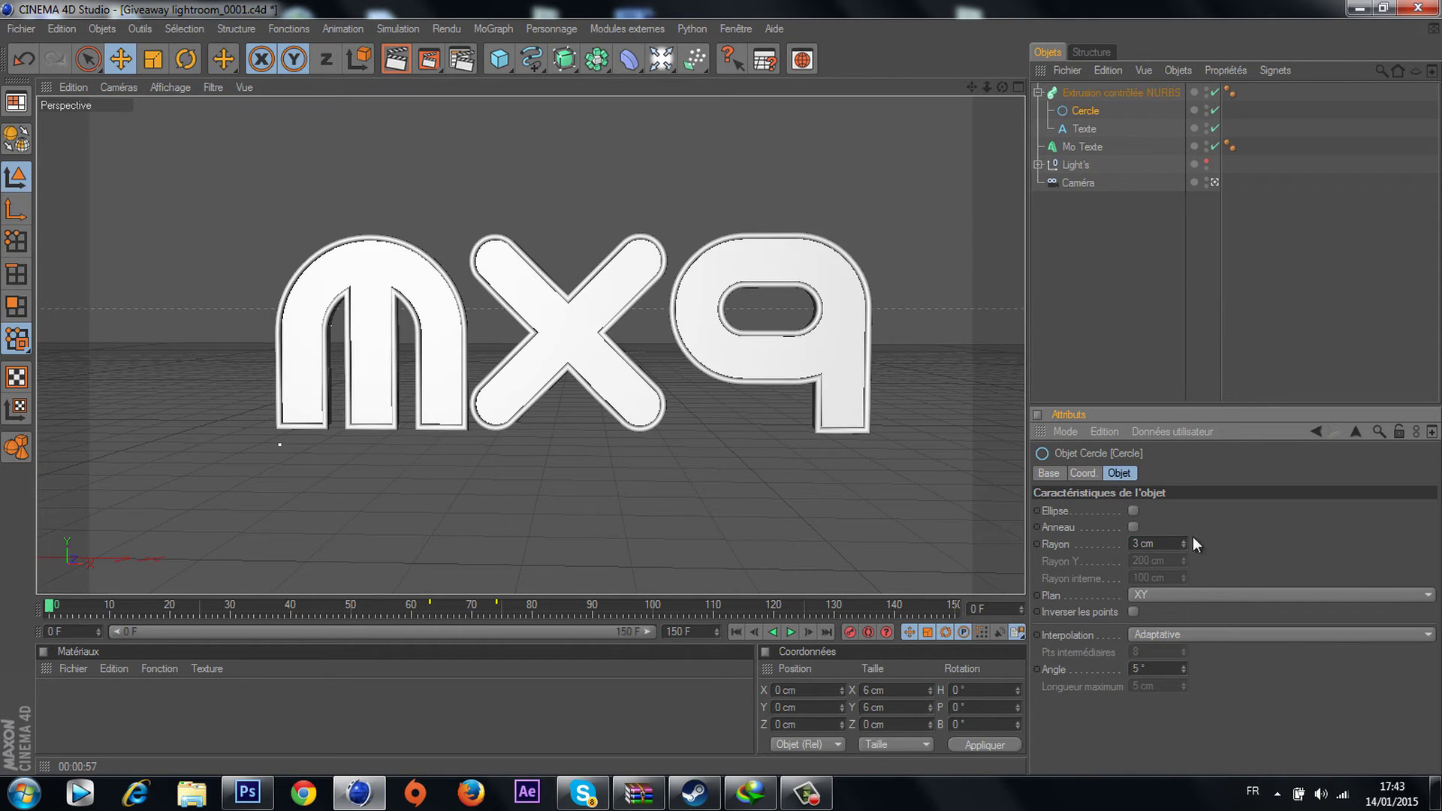
click(1182, 544)
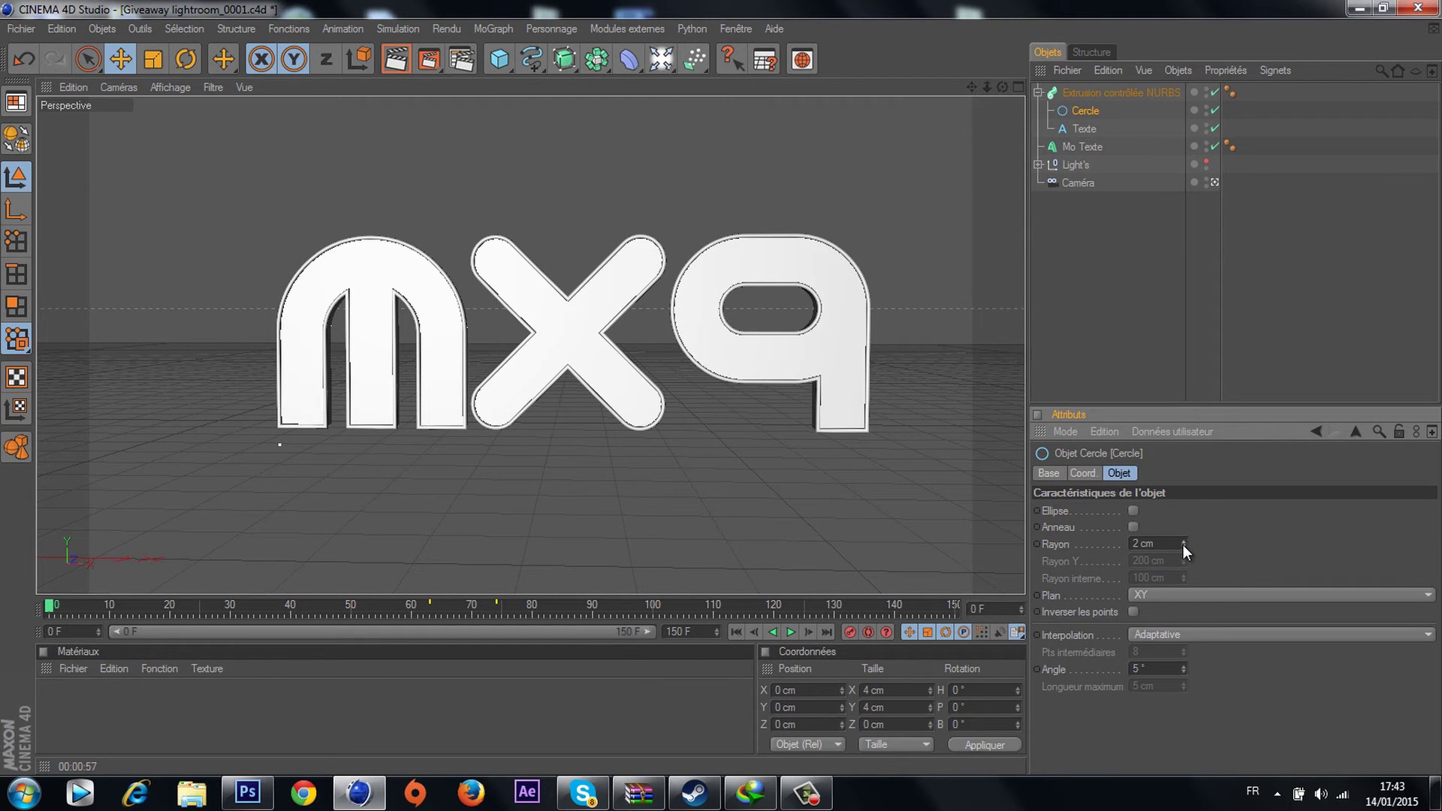
click(1183, 544)
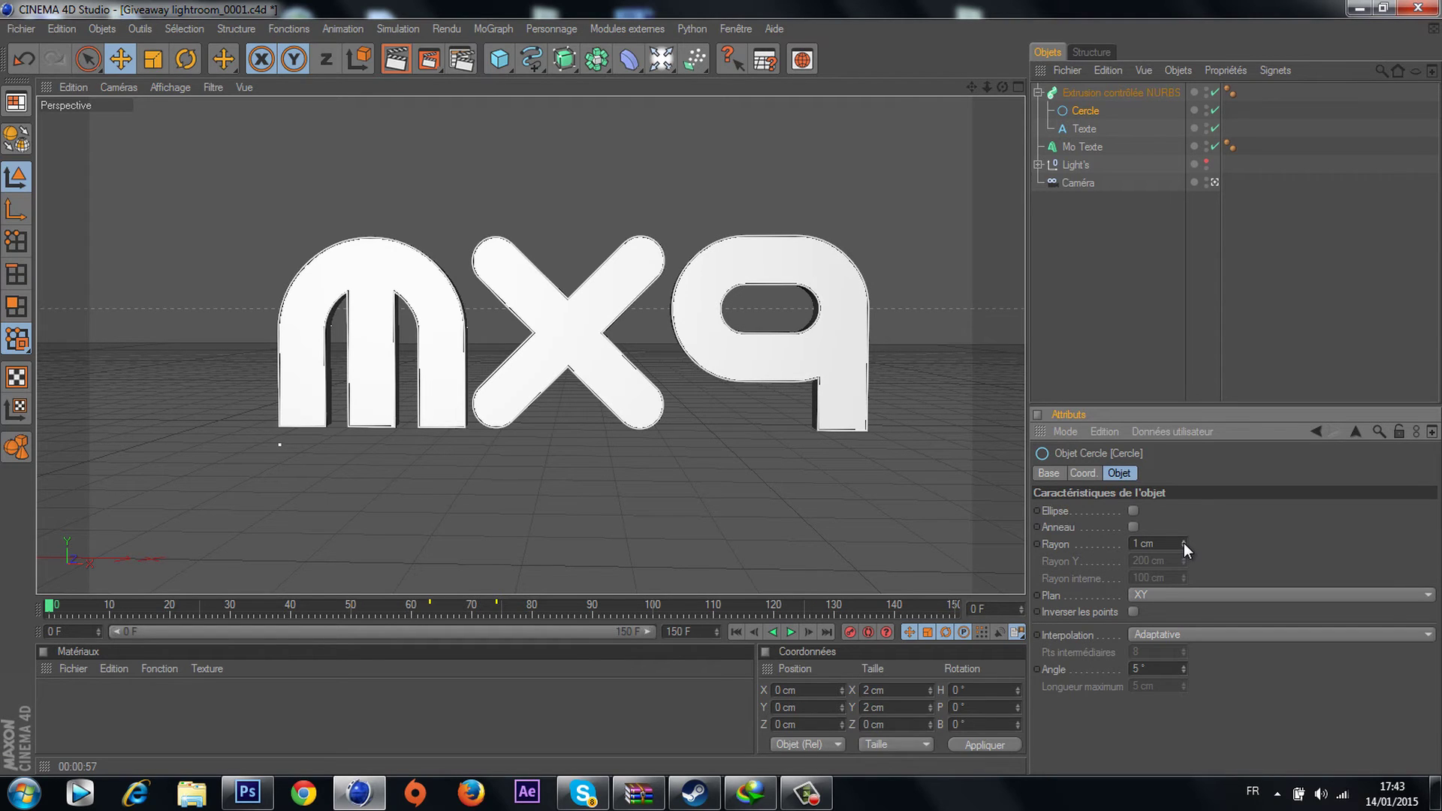
click(1184, 539)
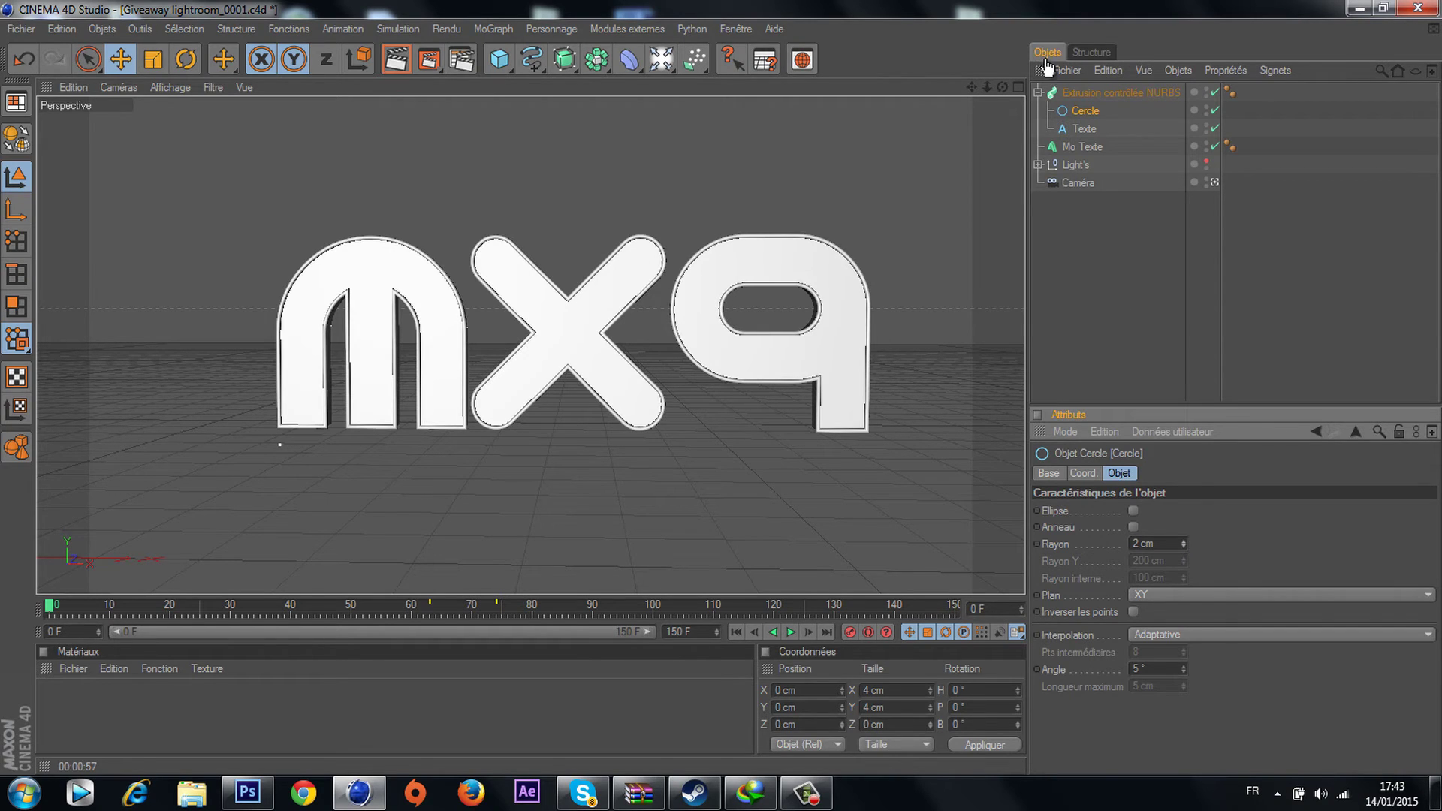
Step: Set the Extrusion contrôlée NURBS Croissance (fin) to 0 %
click(1039, 91)
click(1070, 90)
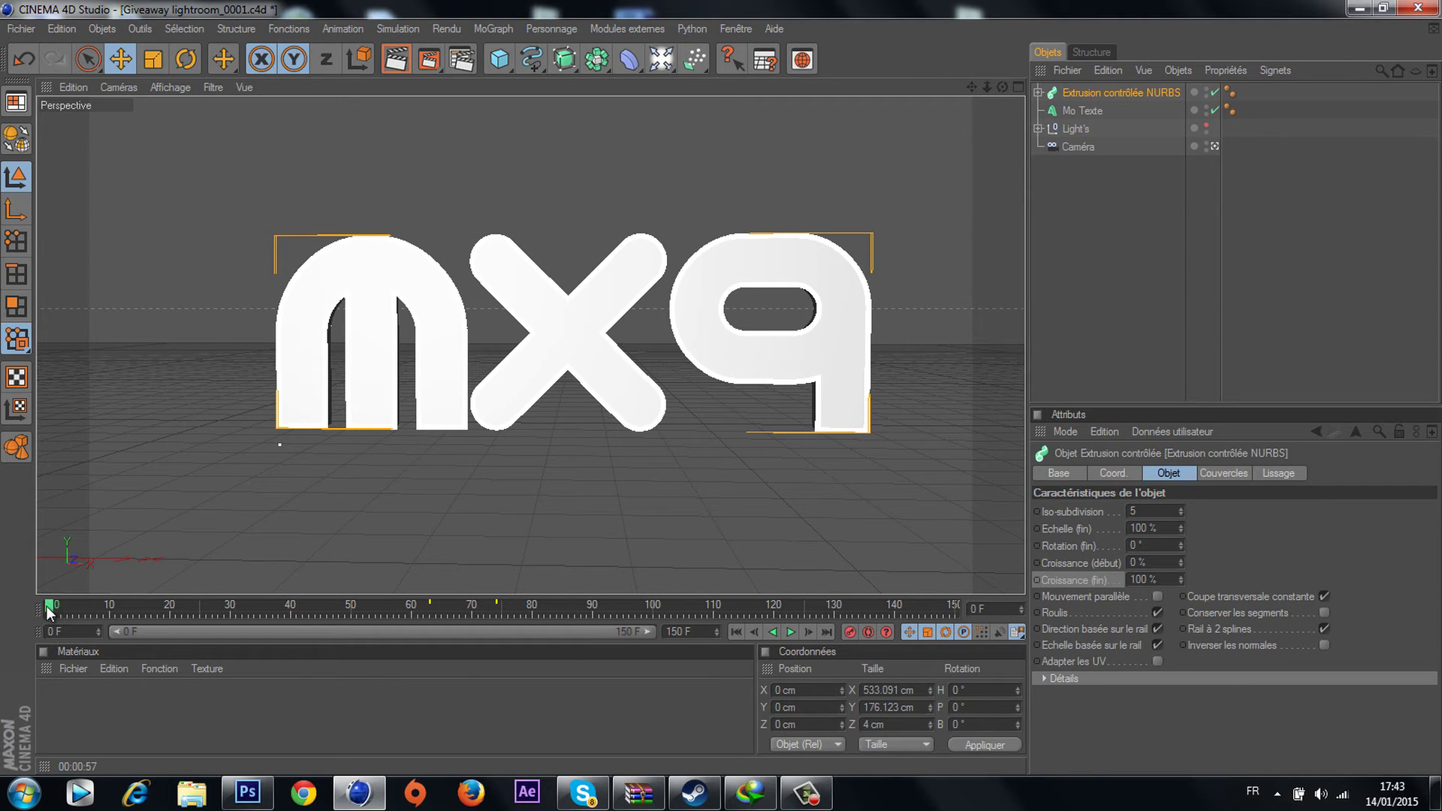
click(1137, 580)
double_click(1138, 580)
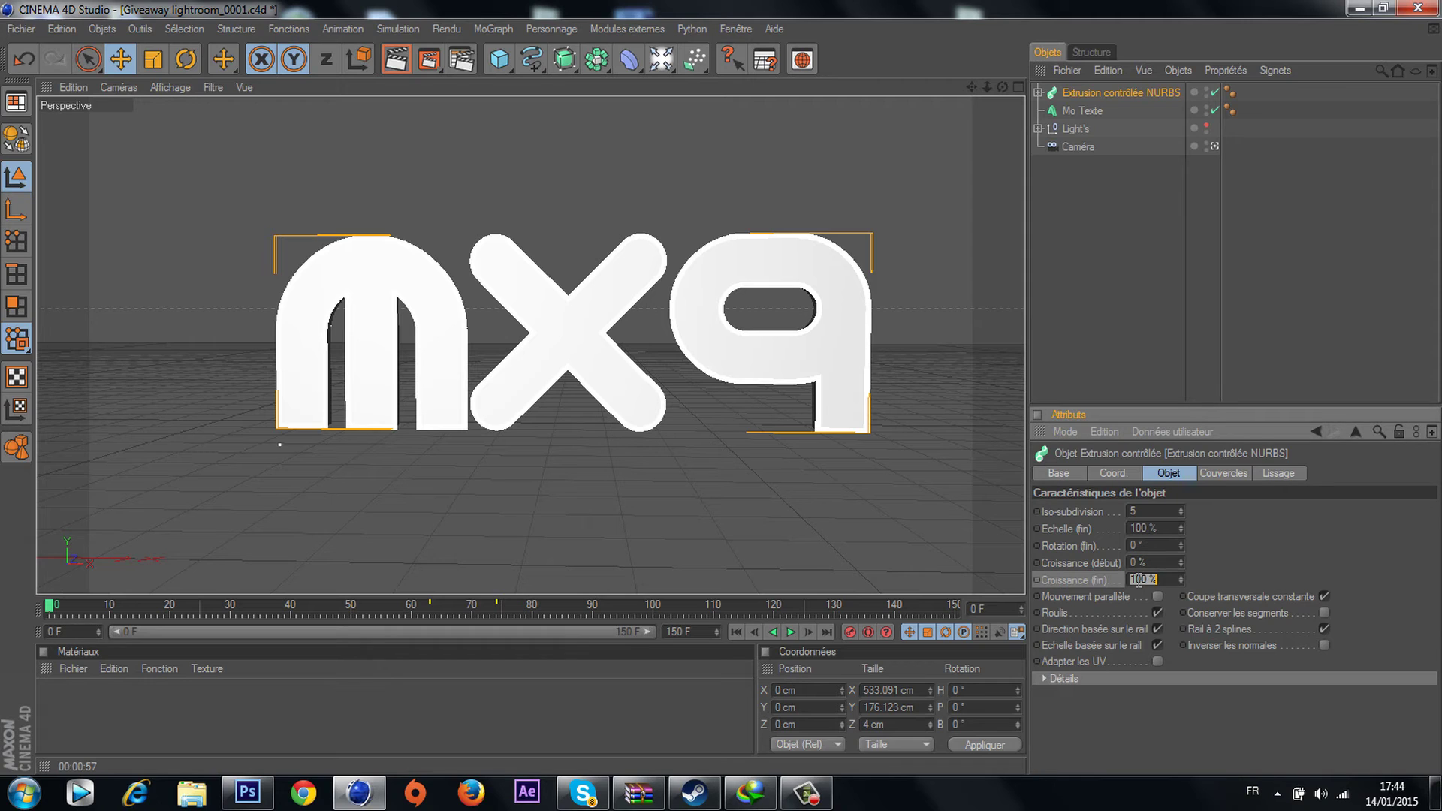
text(0)
key(Return)
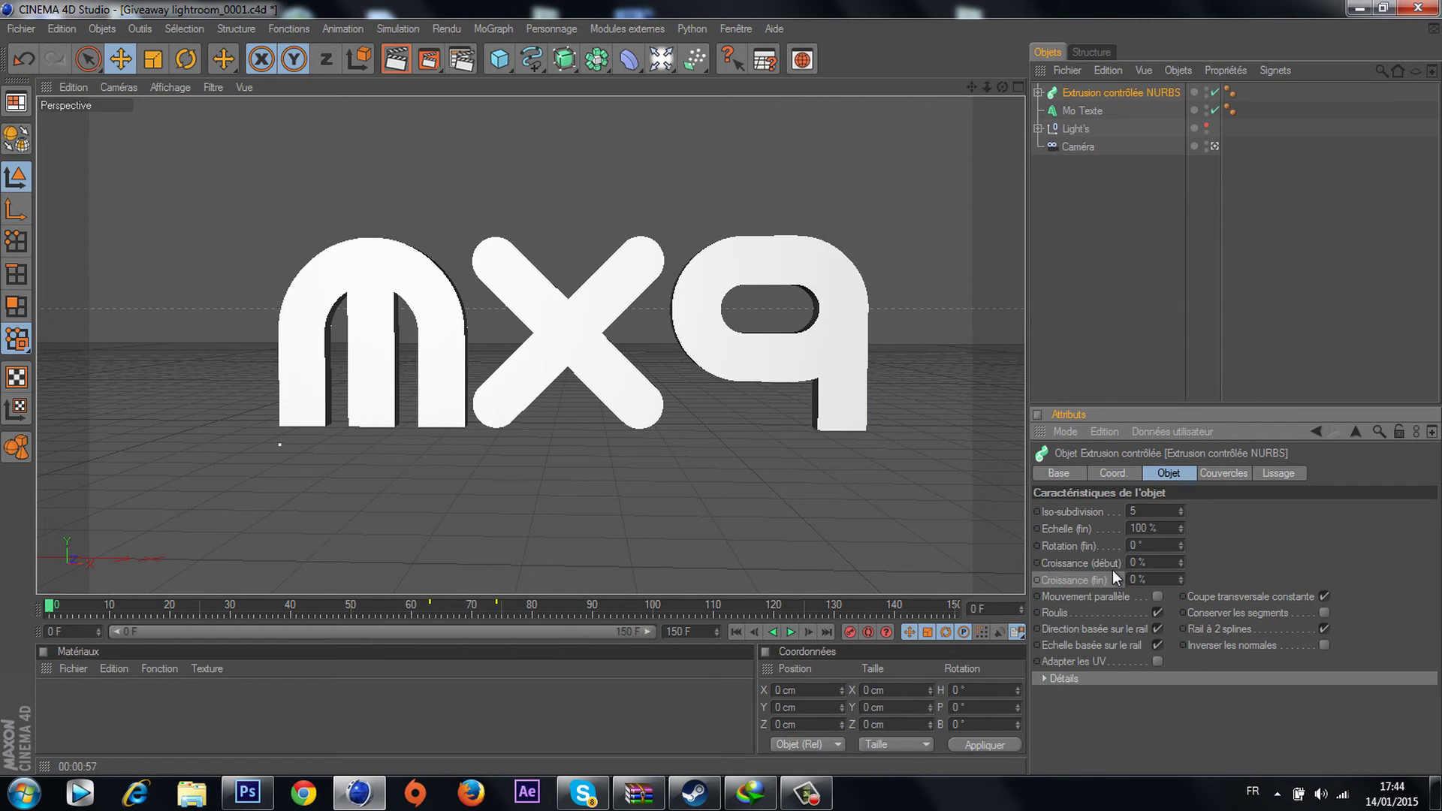
Step: Keyframe the 0 % Croissance (fin) value on frame 0
click(1107, 93)
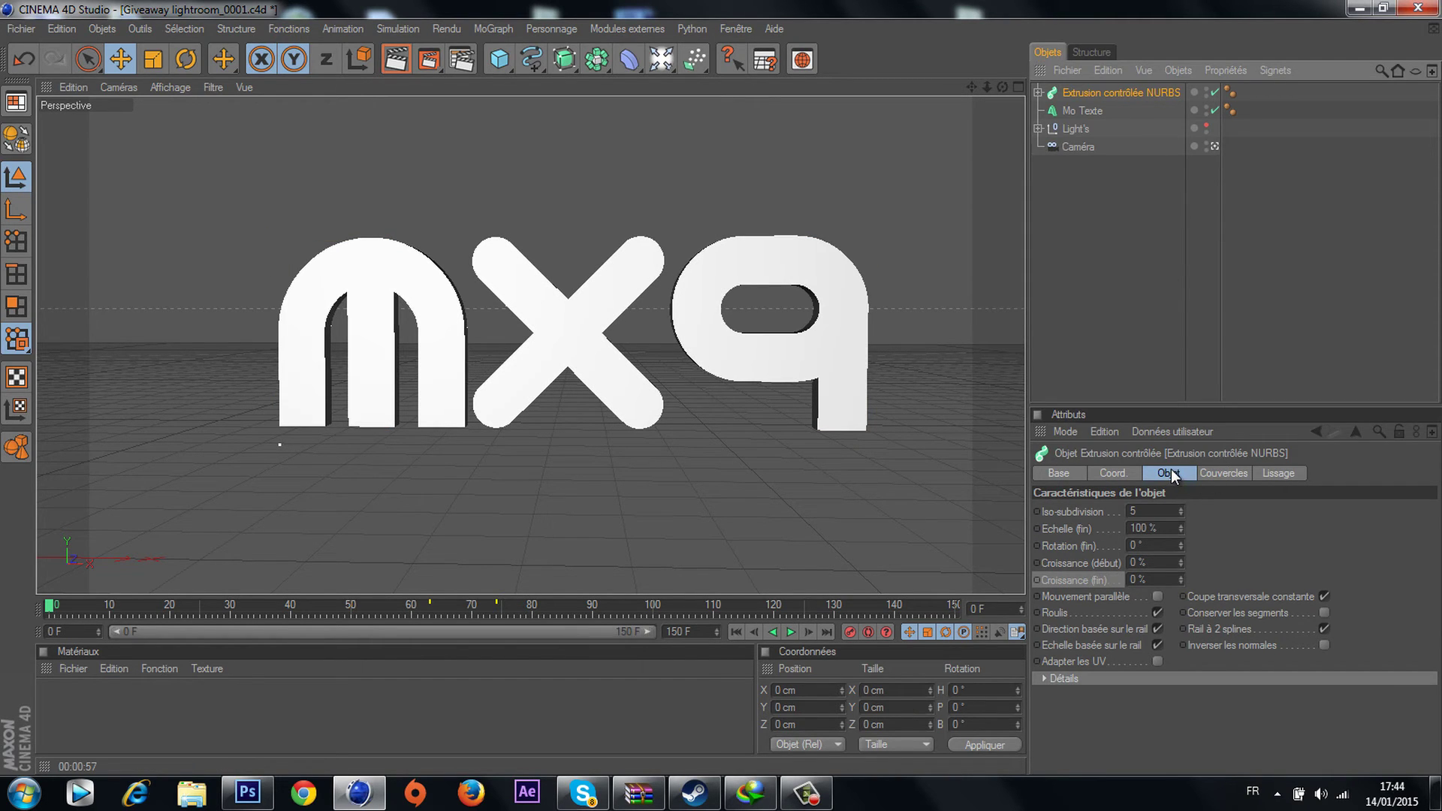
click(1170, 473)
click(1089, 92)
click(1160, 477)
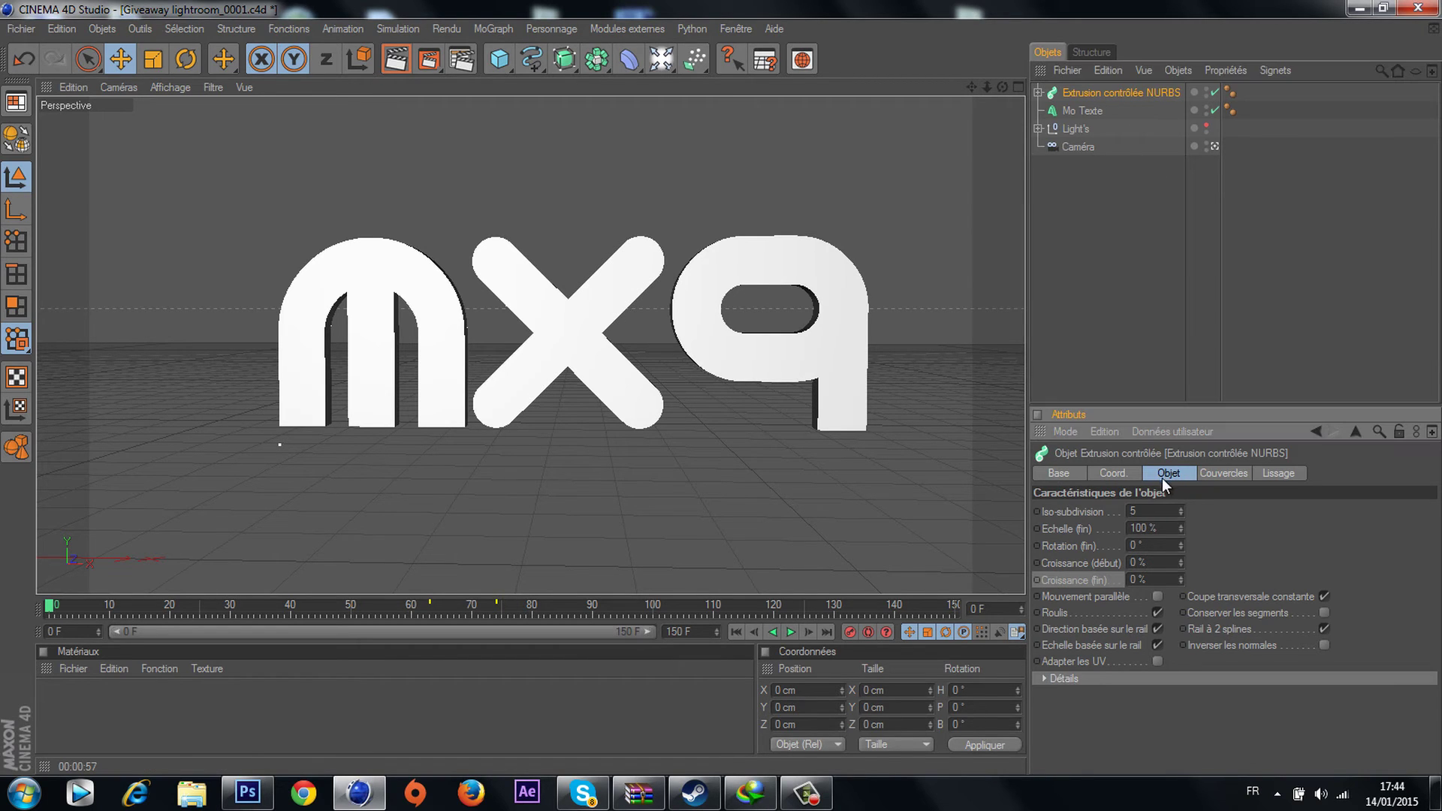
double_click(1135, 578)
click(1142, 579)
Step: Move the current time to frame 100, dismissing the Windows colour-scheme warning
drag(51, 608, 71, 610)
drag(219, 610, 652, 609)
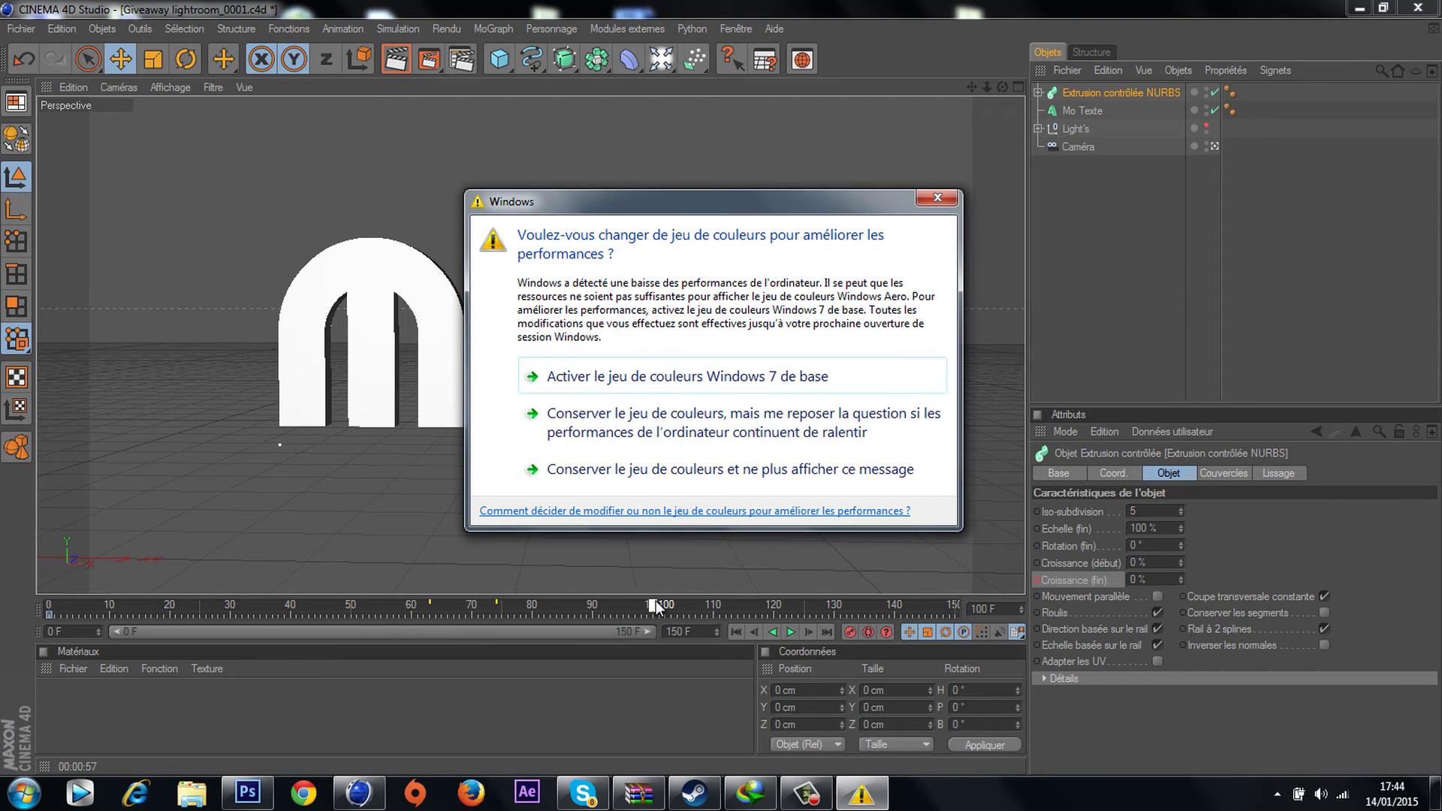
click(931, 198)
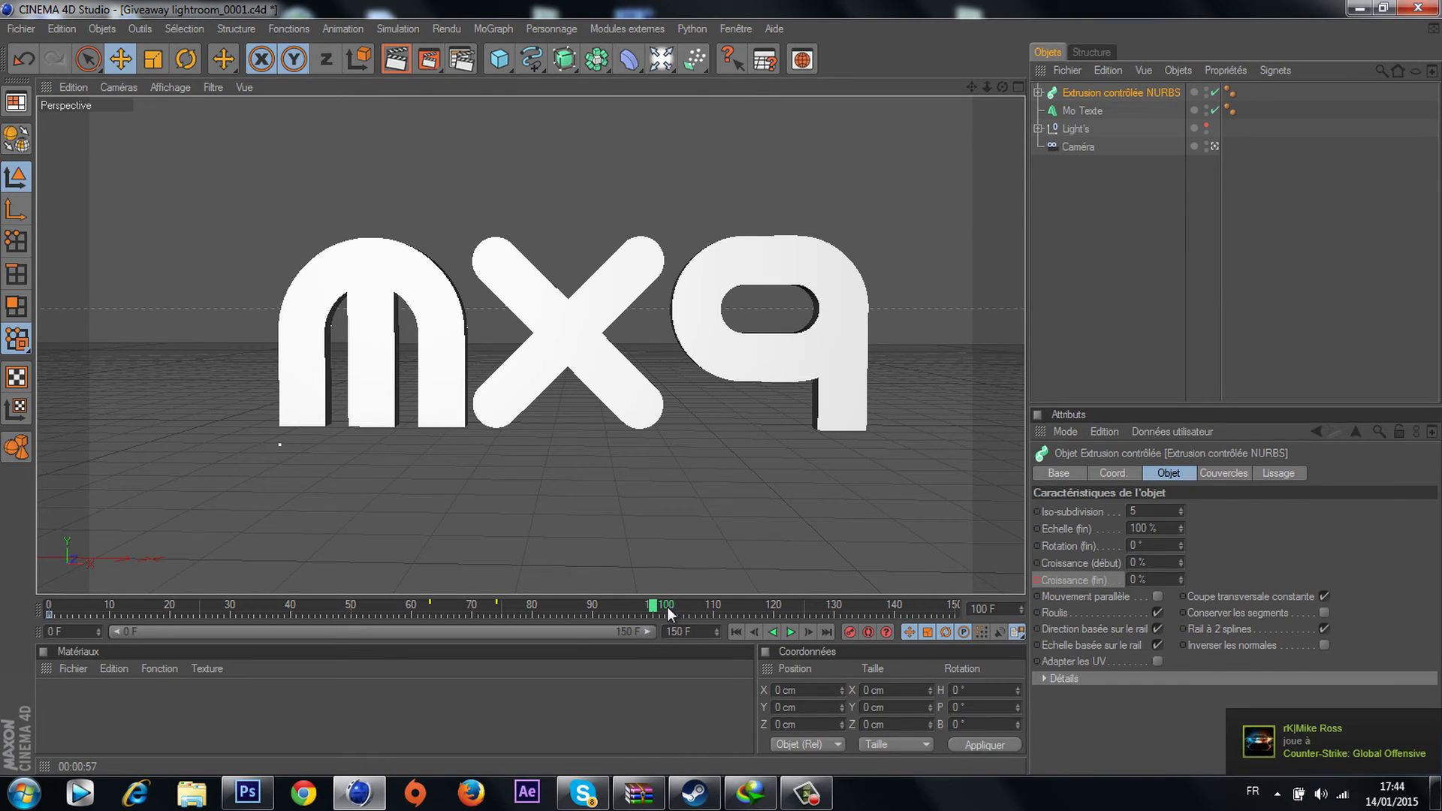
mouse_move(653, 611)
mouse_down()
mouse_move(531, 609)
mouse_move(629, 607)
mouse_up()
Step: Keyframe Croissance (fin) at 100 % on frame 100 and scrub back to preview the growth
click(1142, 580)
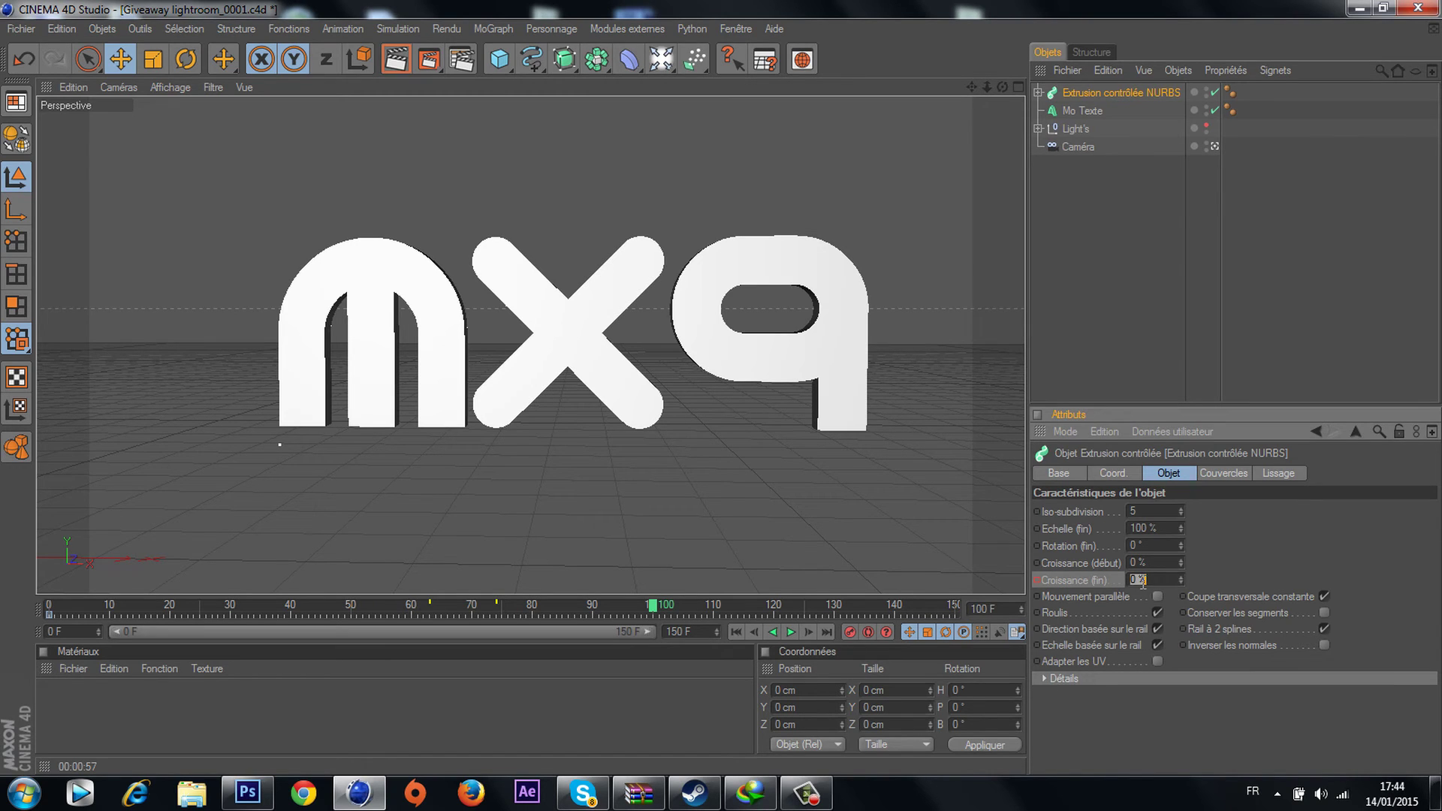
text(1)
key(BackSpace)
key(Return)
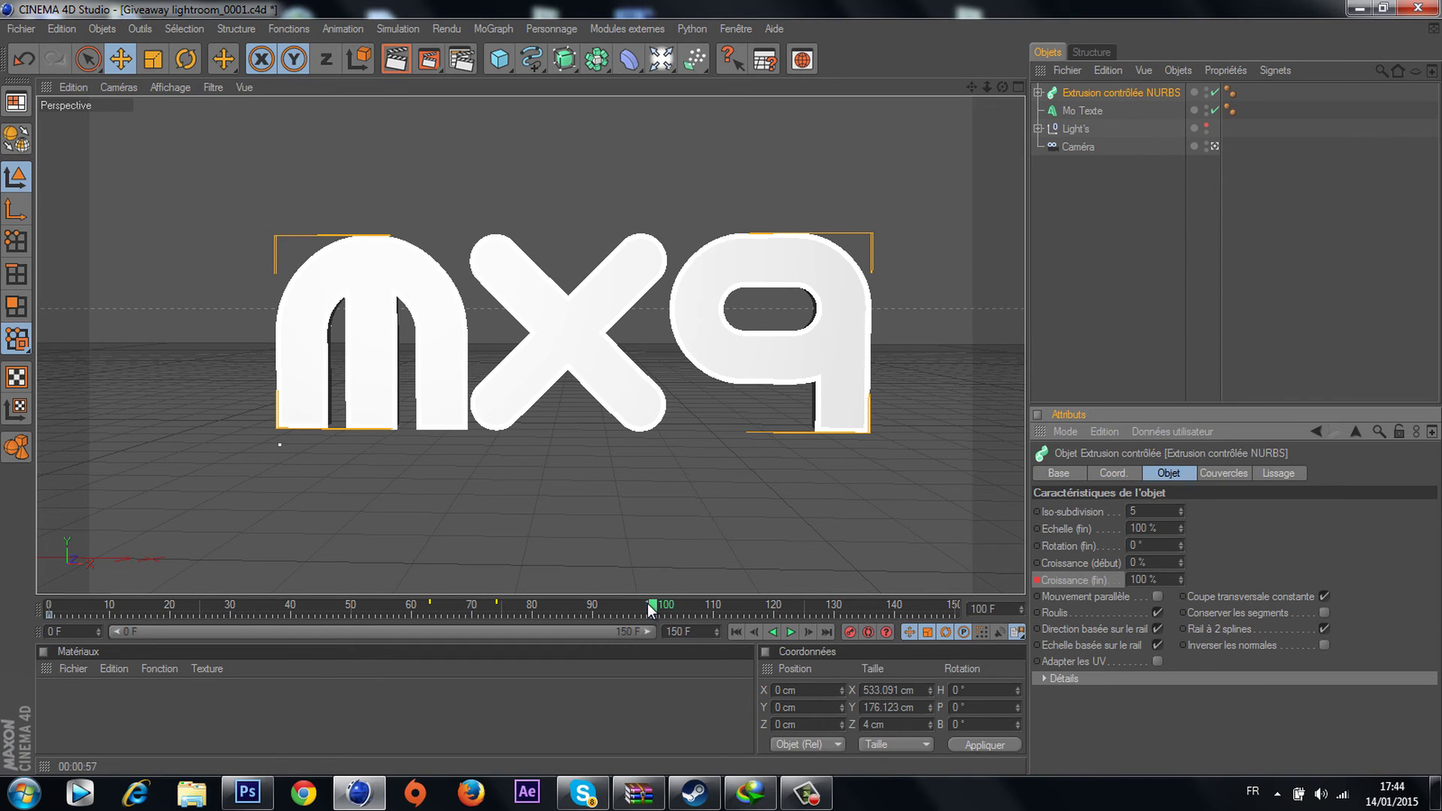
drag(647, 602, 50, 605)
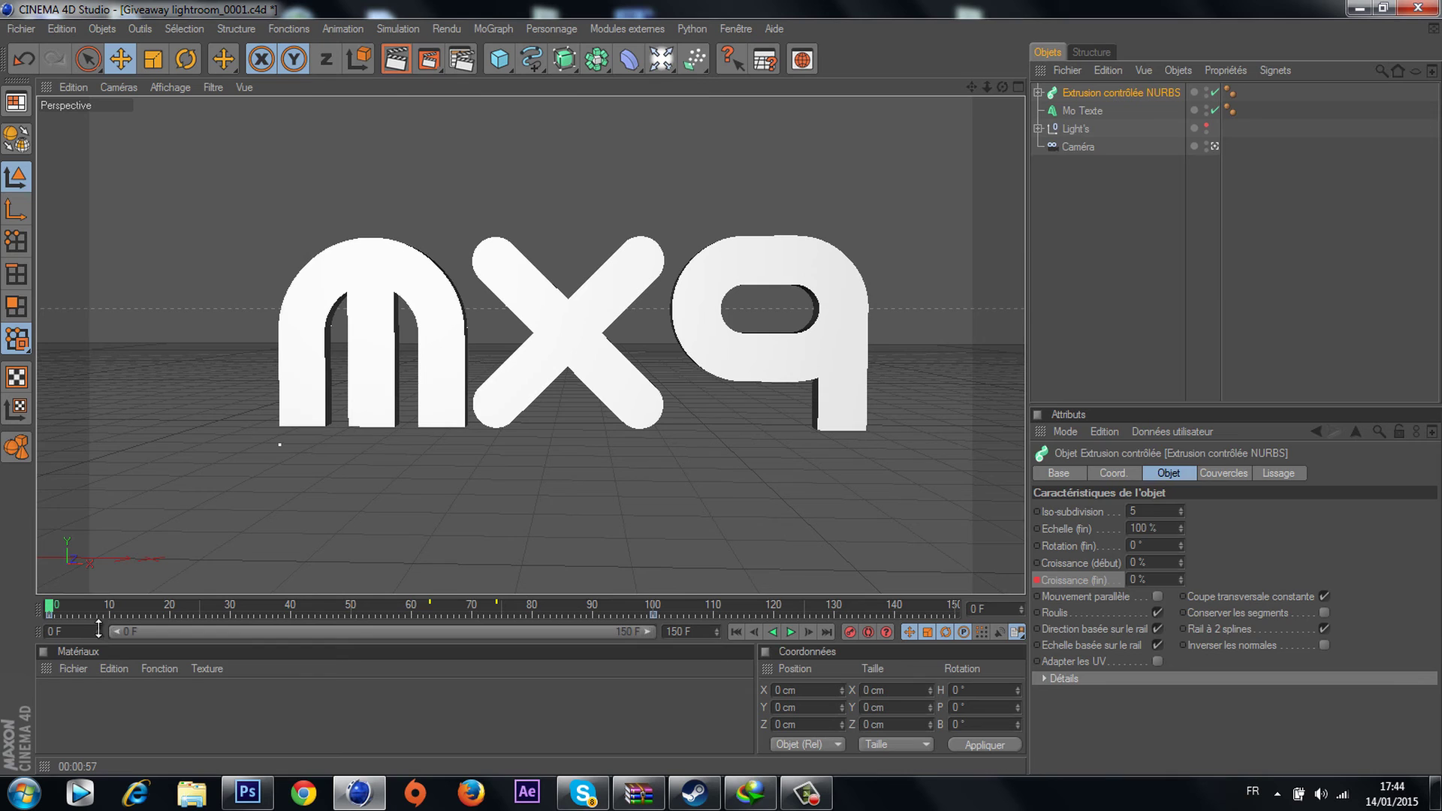
Step: Create material 'Mat' with a dark grey colour of 38/38/38
double_click(143, 691)
double_click(56, 699)
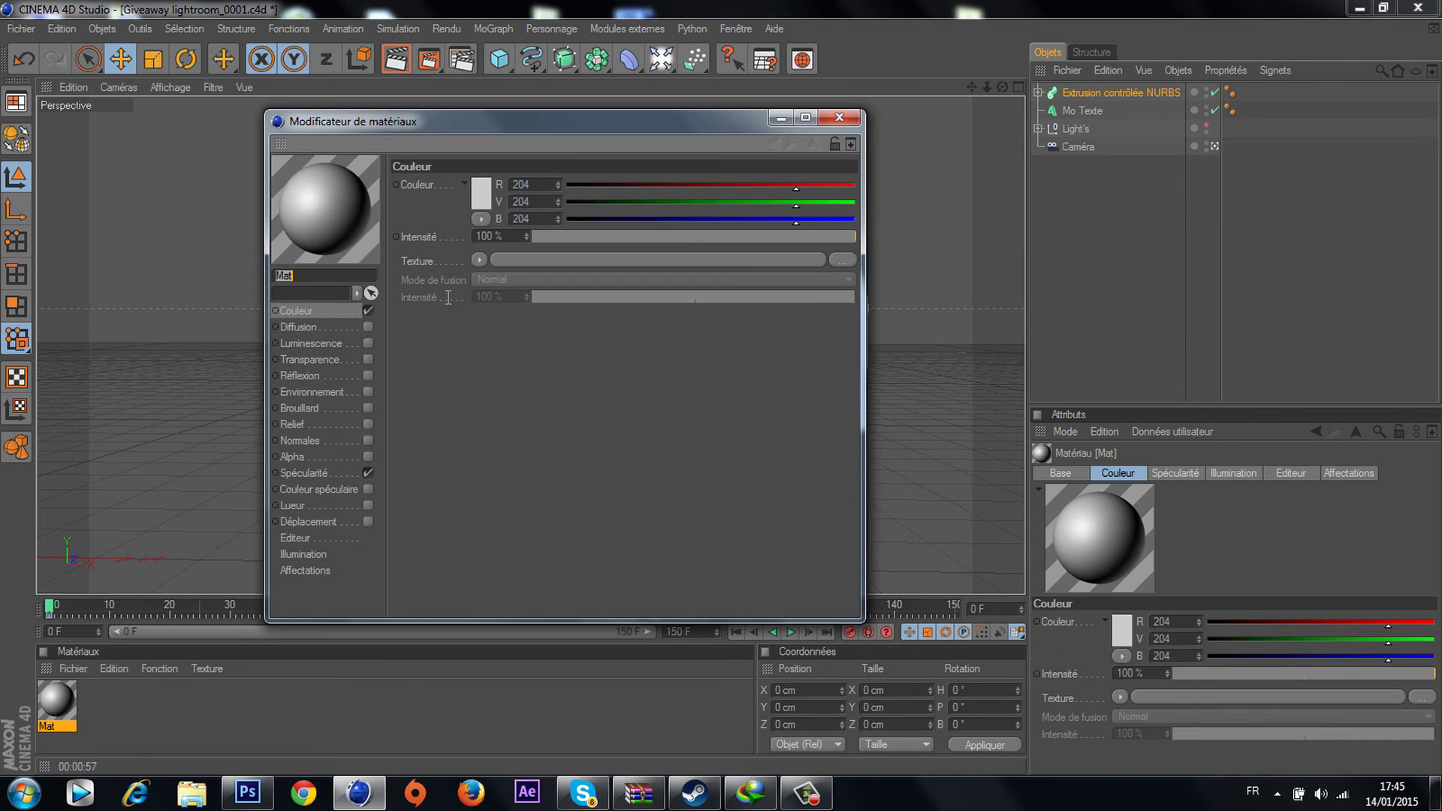
click(480, 182)
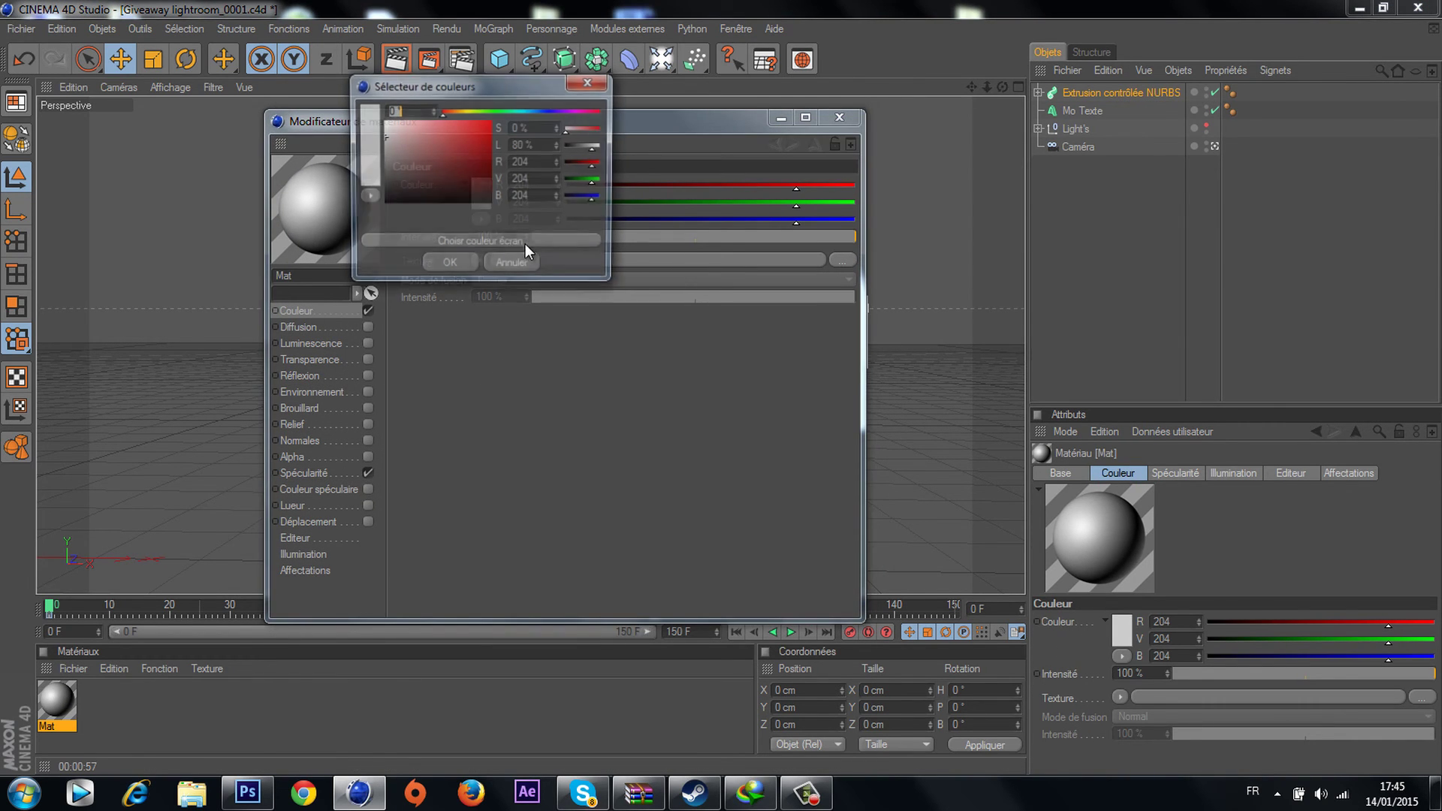
drag(405, 196, 382, 191)
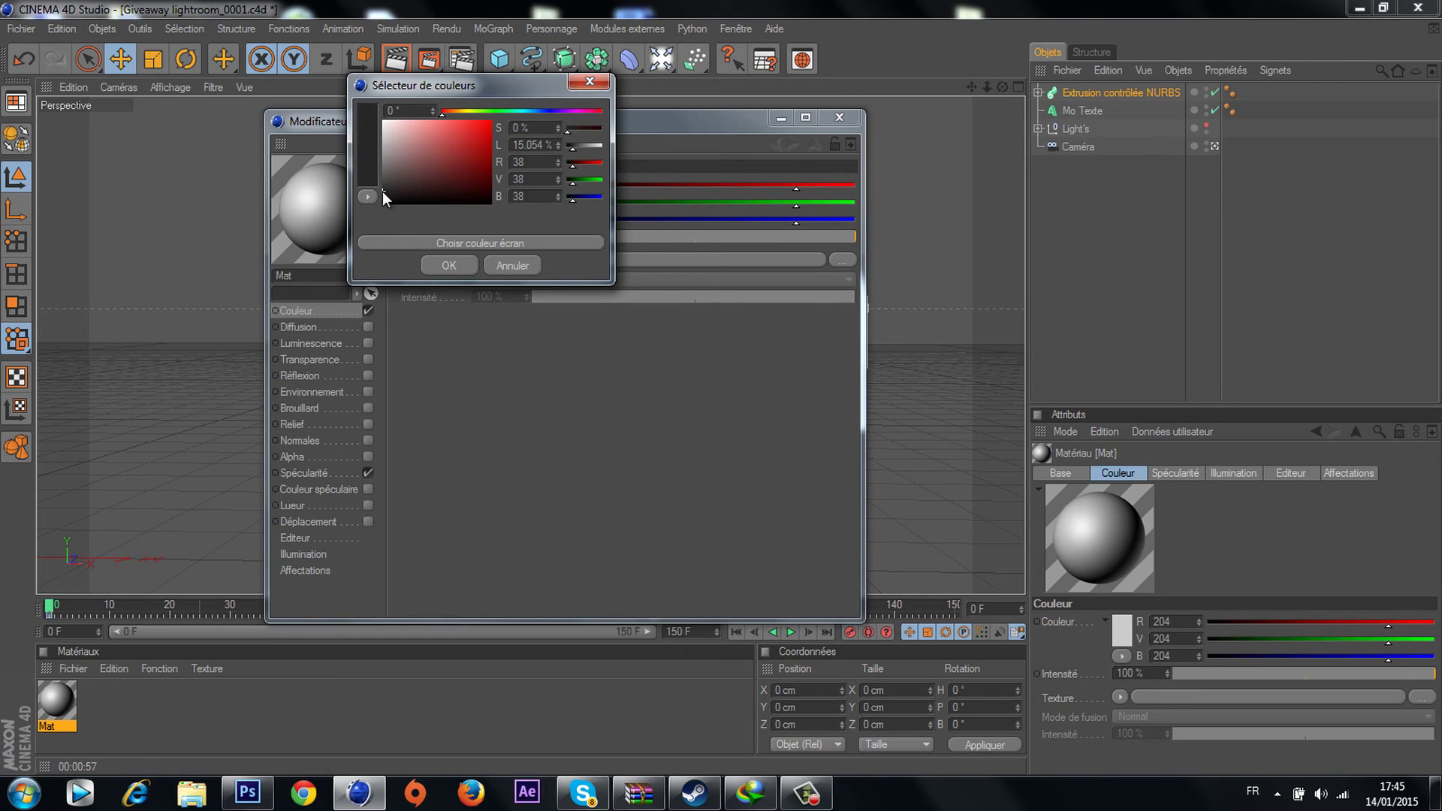
click(448, 265)
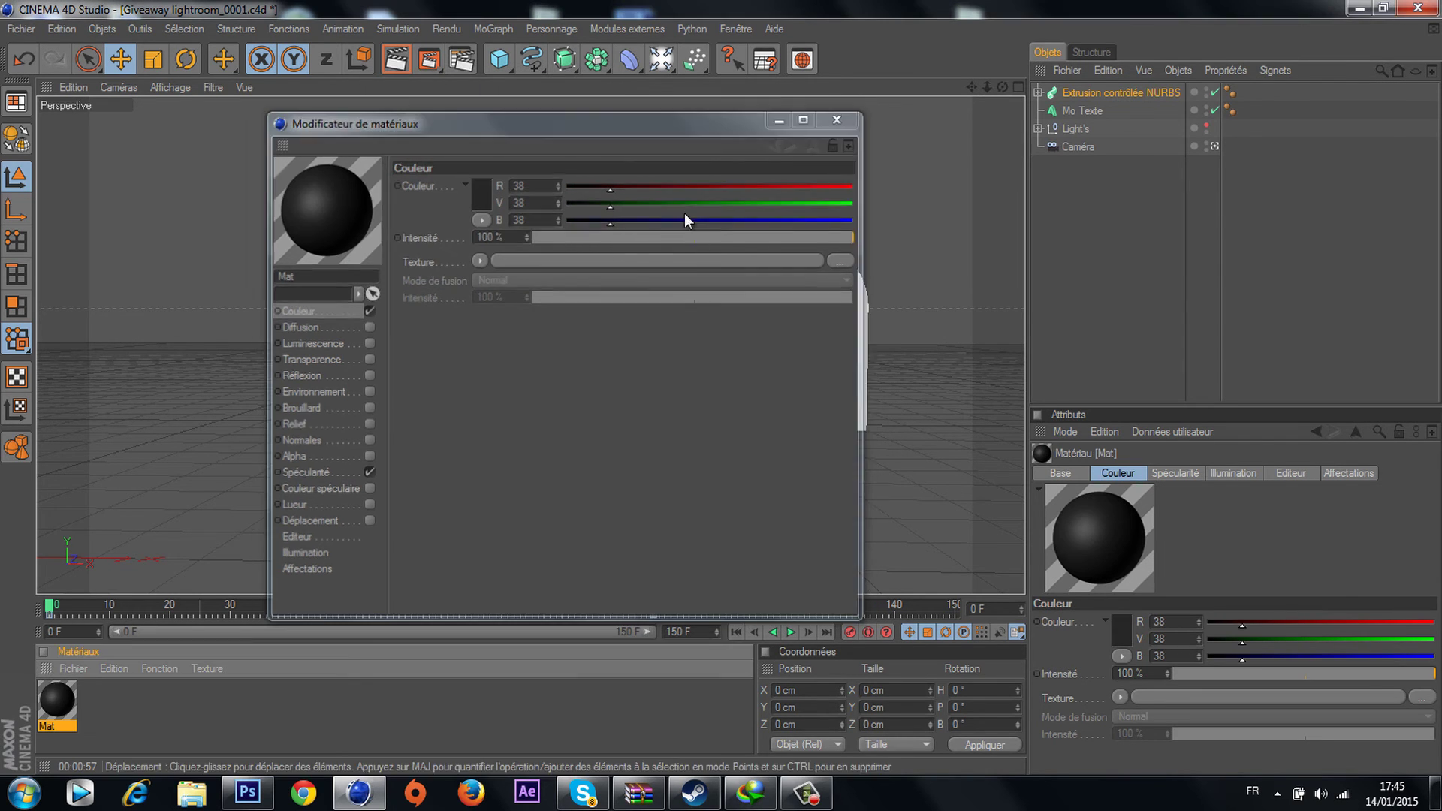
click(838, 117)
click(164, 718)
Step: Create material 'Mat.1' in pure white with Diffusion and Lueur enabled
double_click(164, 719)
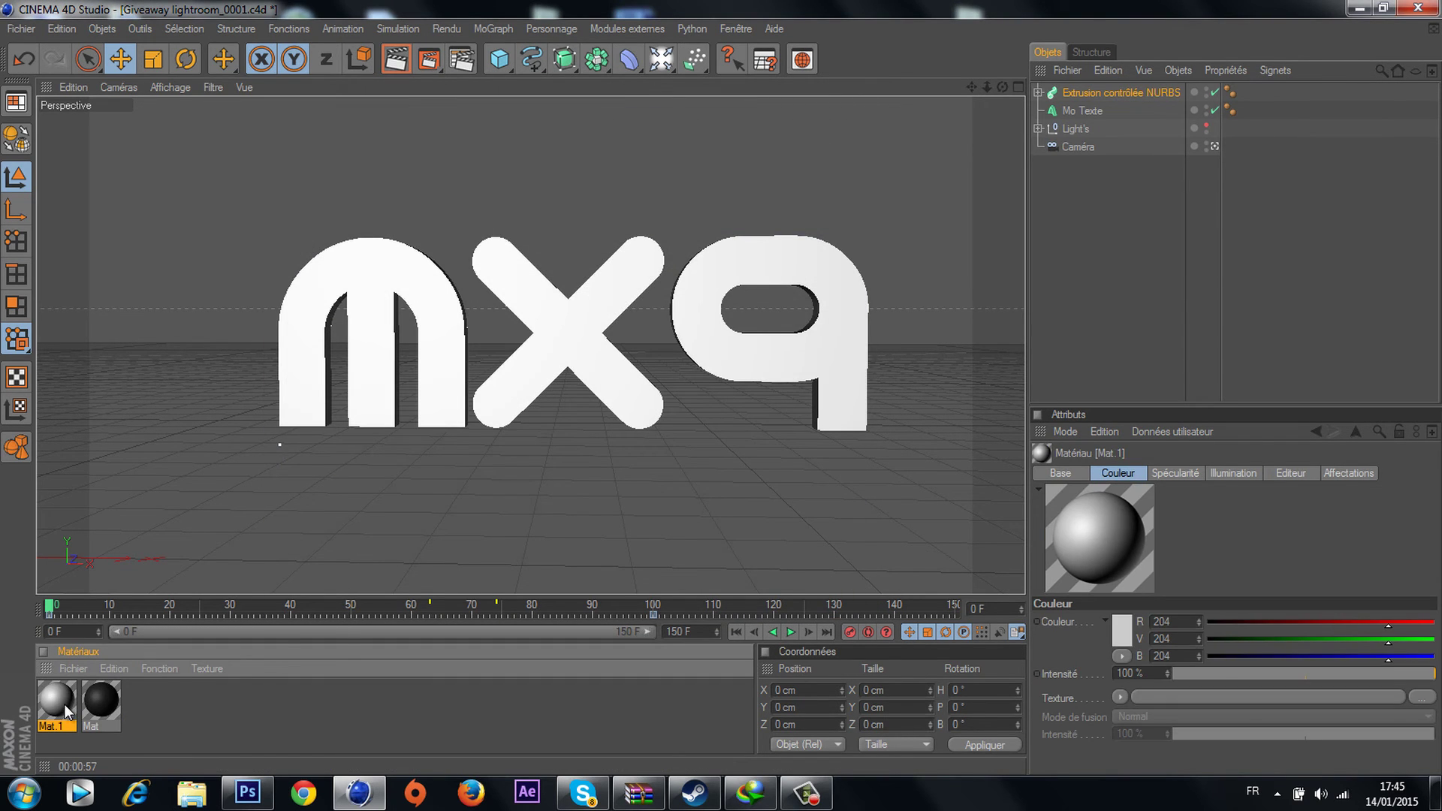
double_click(57, 700)
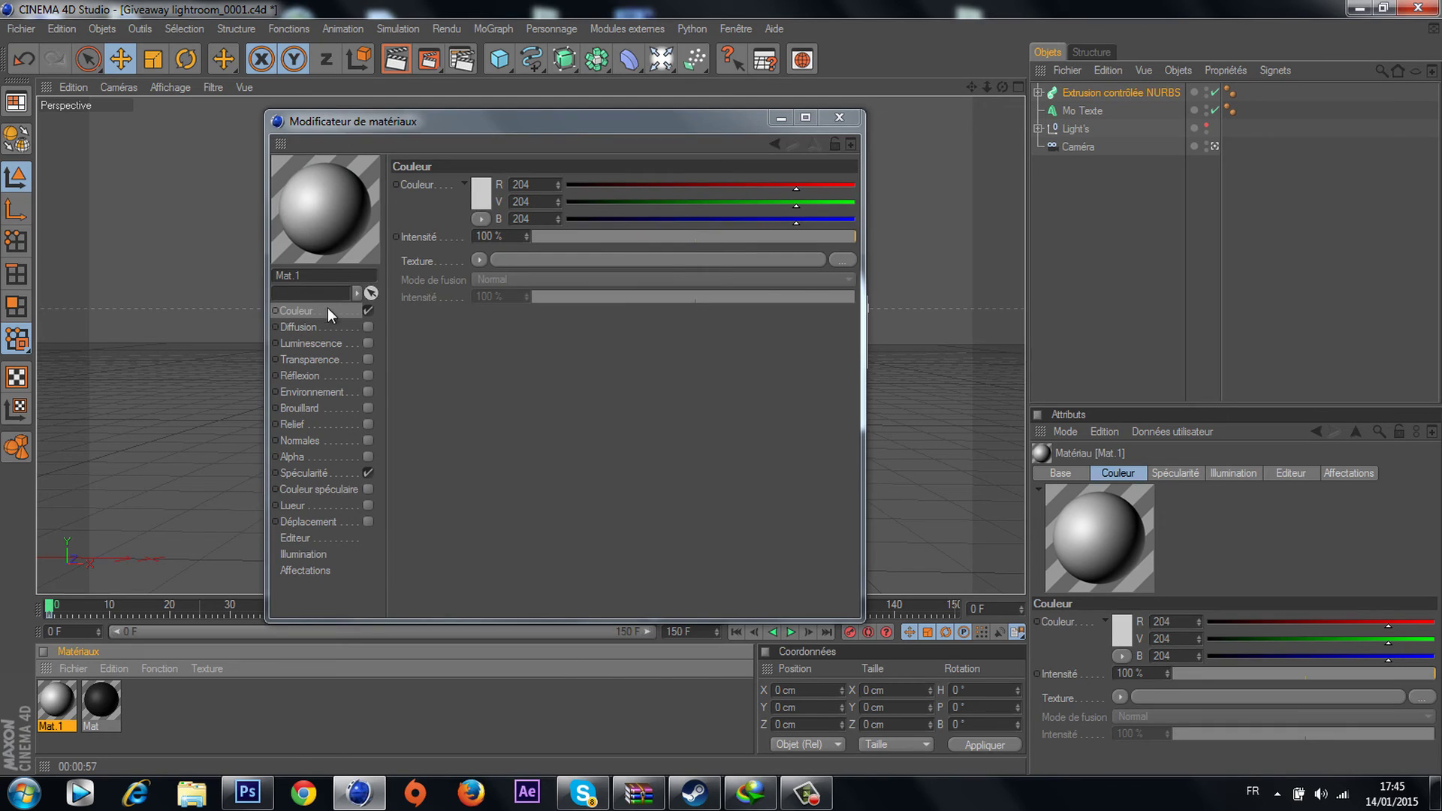
click(479, 192)
click(397, 161)
drag(395, 158, 382, 130)
click(446, 275)
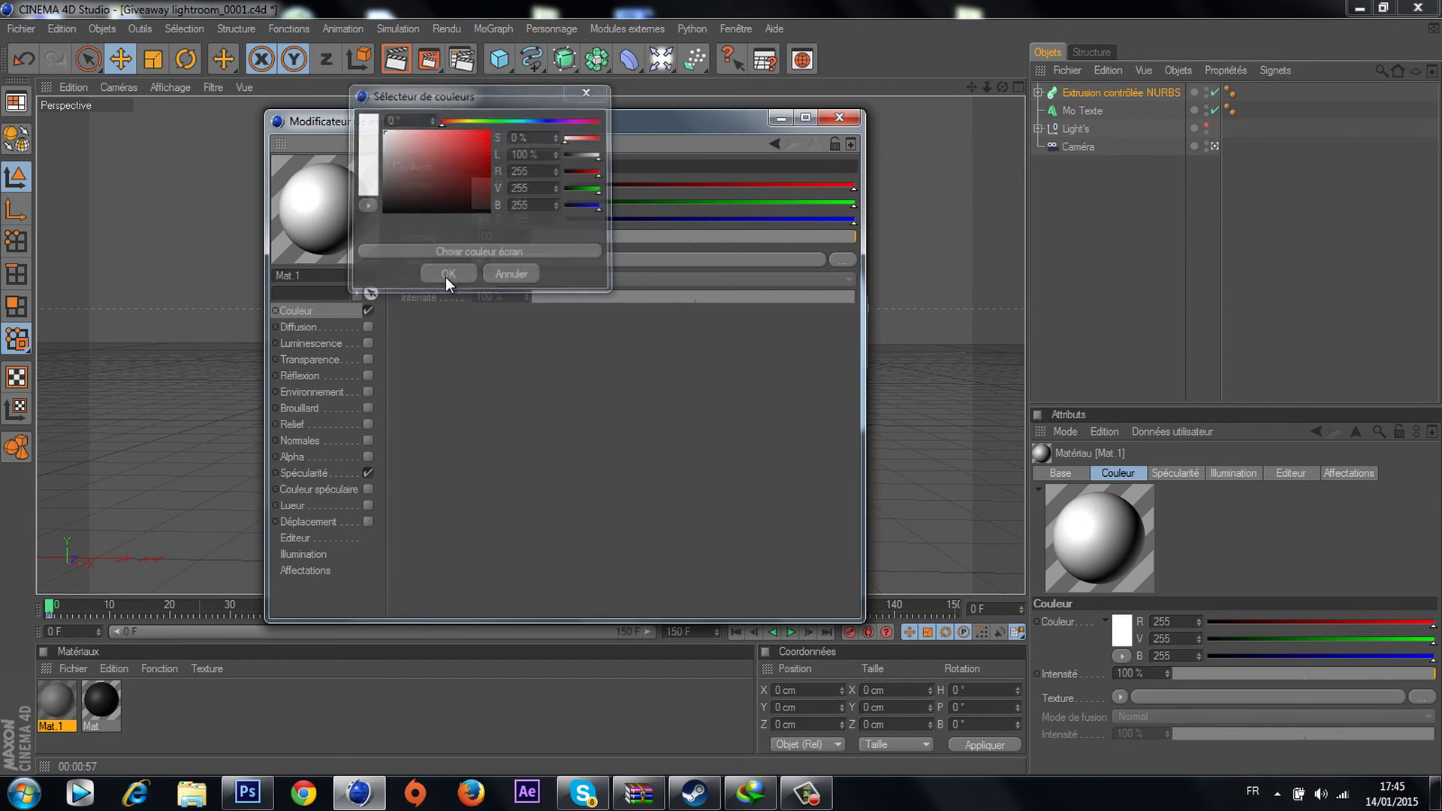
click(368, 327)
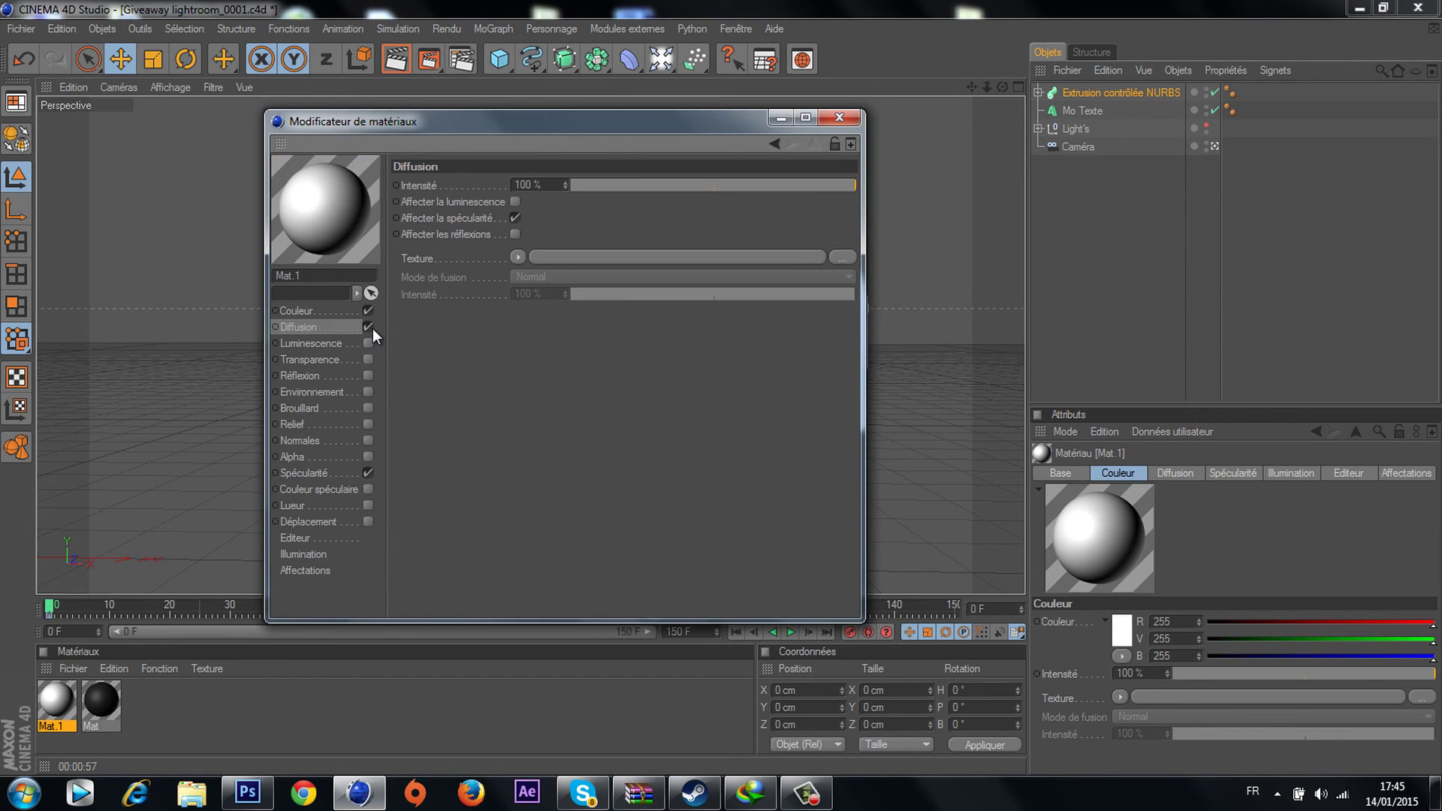
click(368, 504)
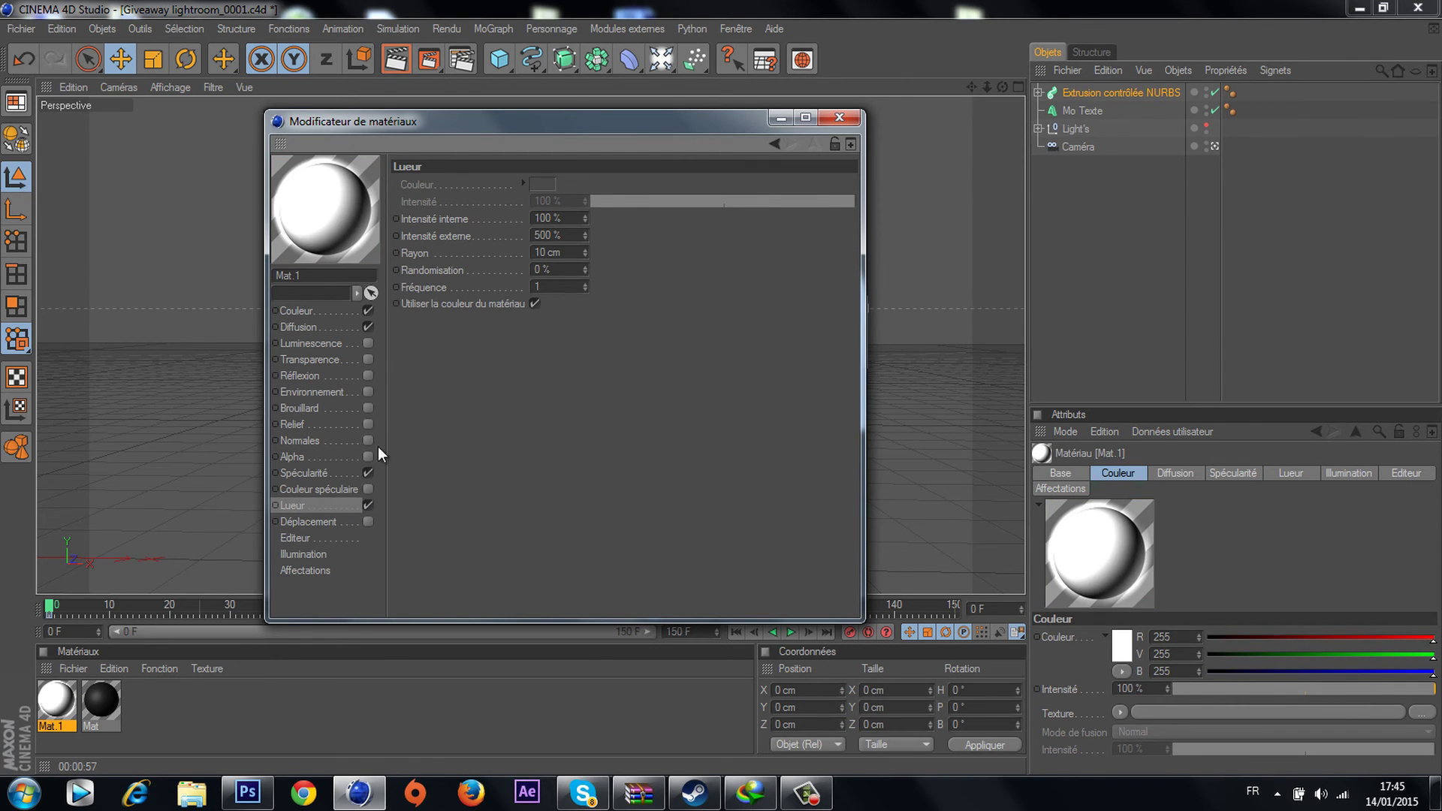
Step: Assign dark 'Mat' to Mo Texte and white 'Mat.1' to Extrusion contrôlée NURBS, then play the animation
click(838, 118)
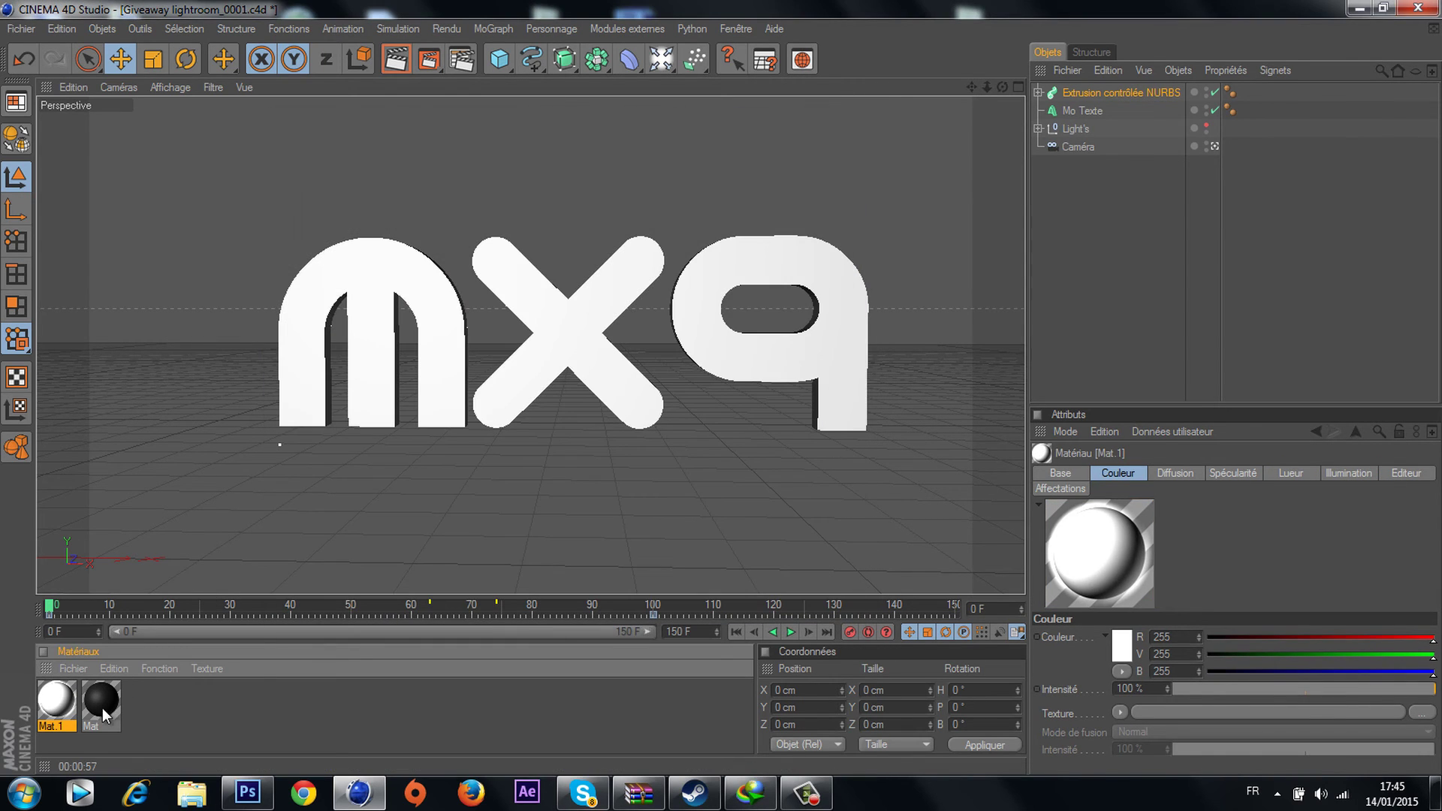
drag(256, 659, 1074, 109)
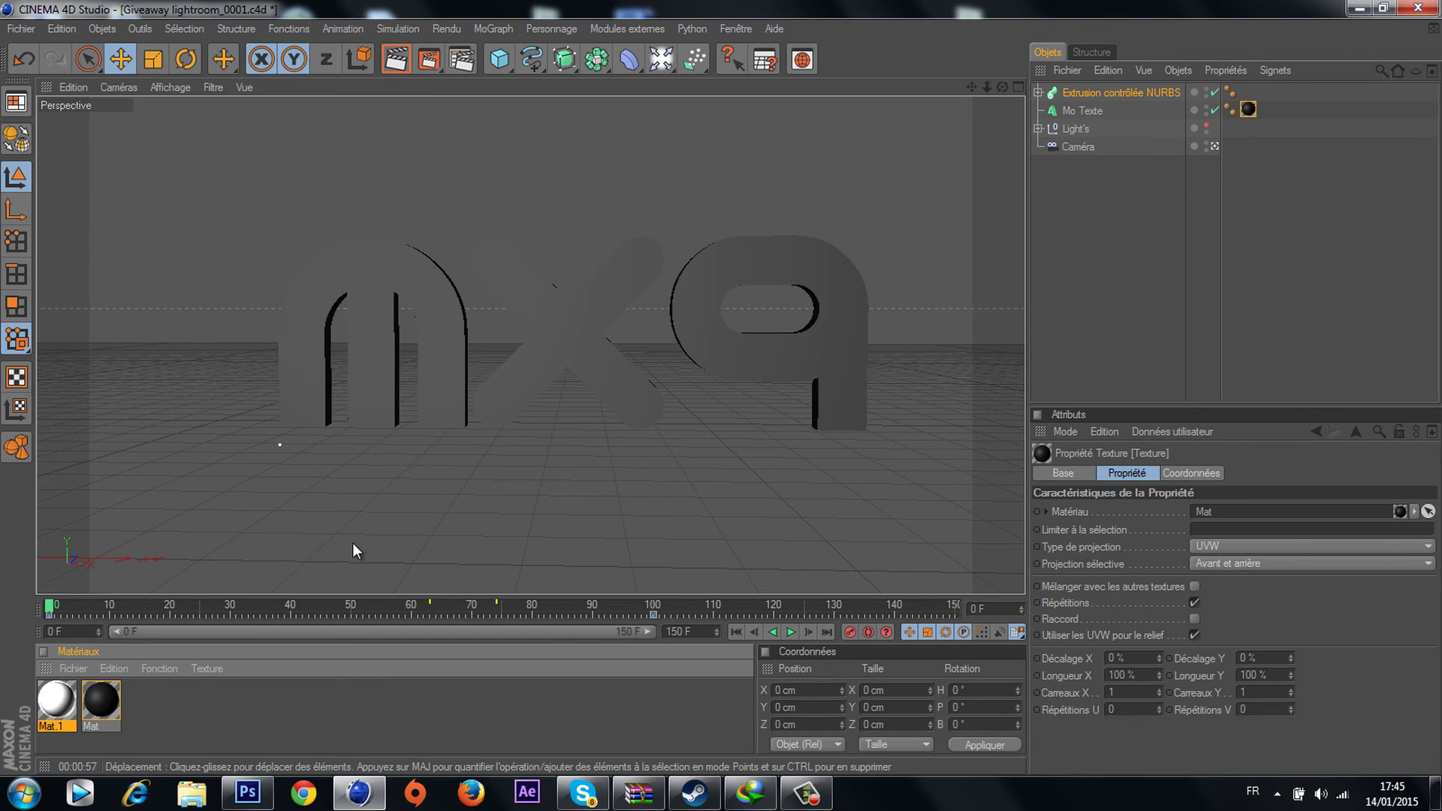
drag(60, 706, 1112, 97)
click(917, 300)
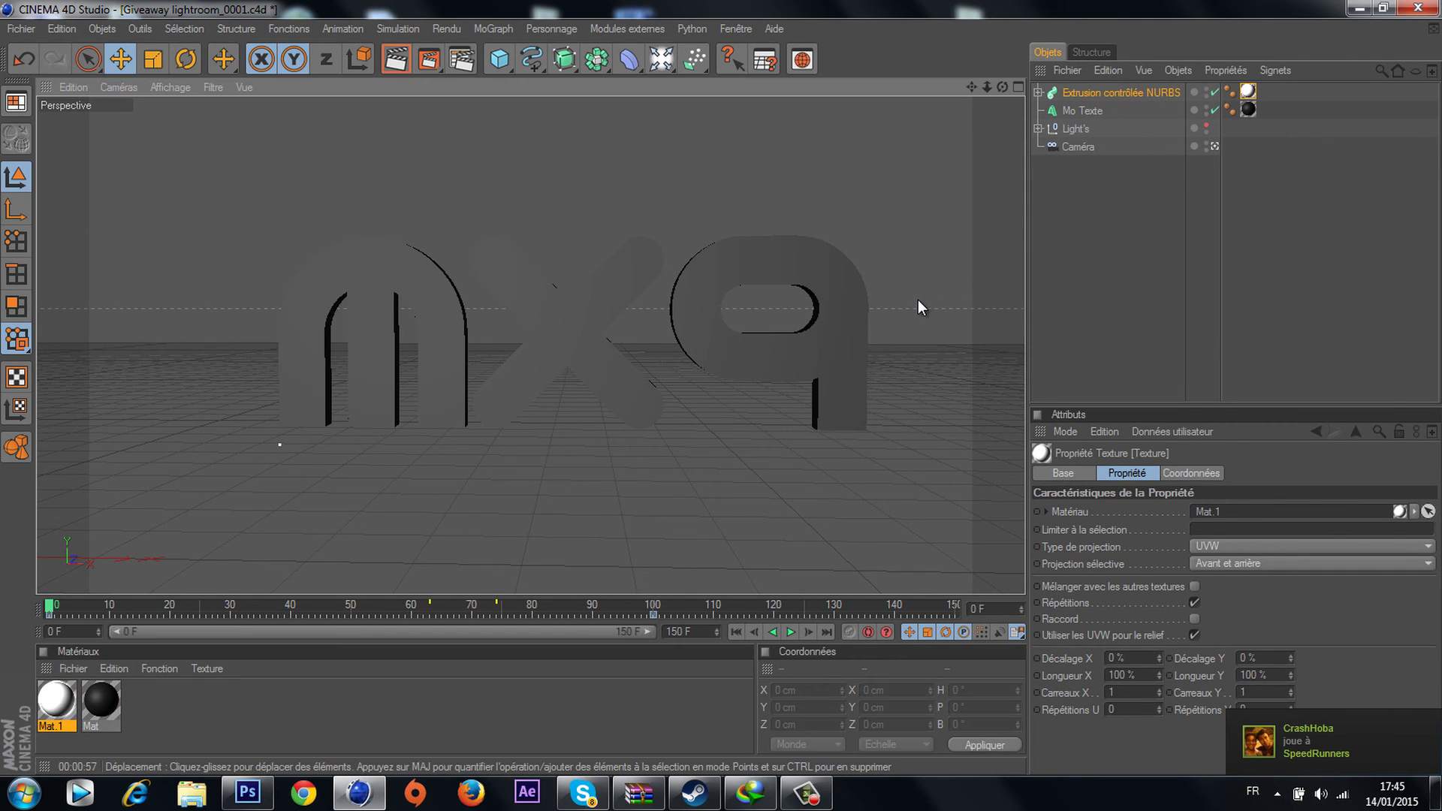
click(791, 633)
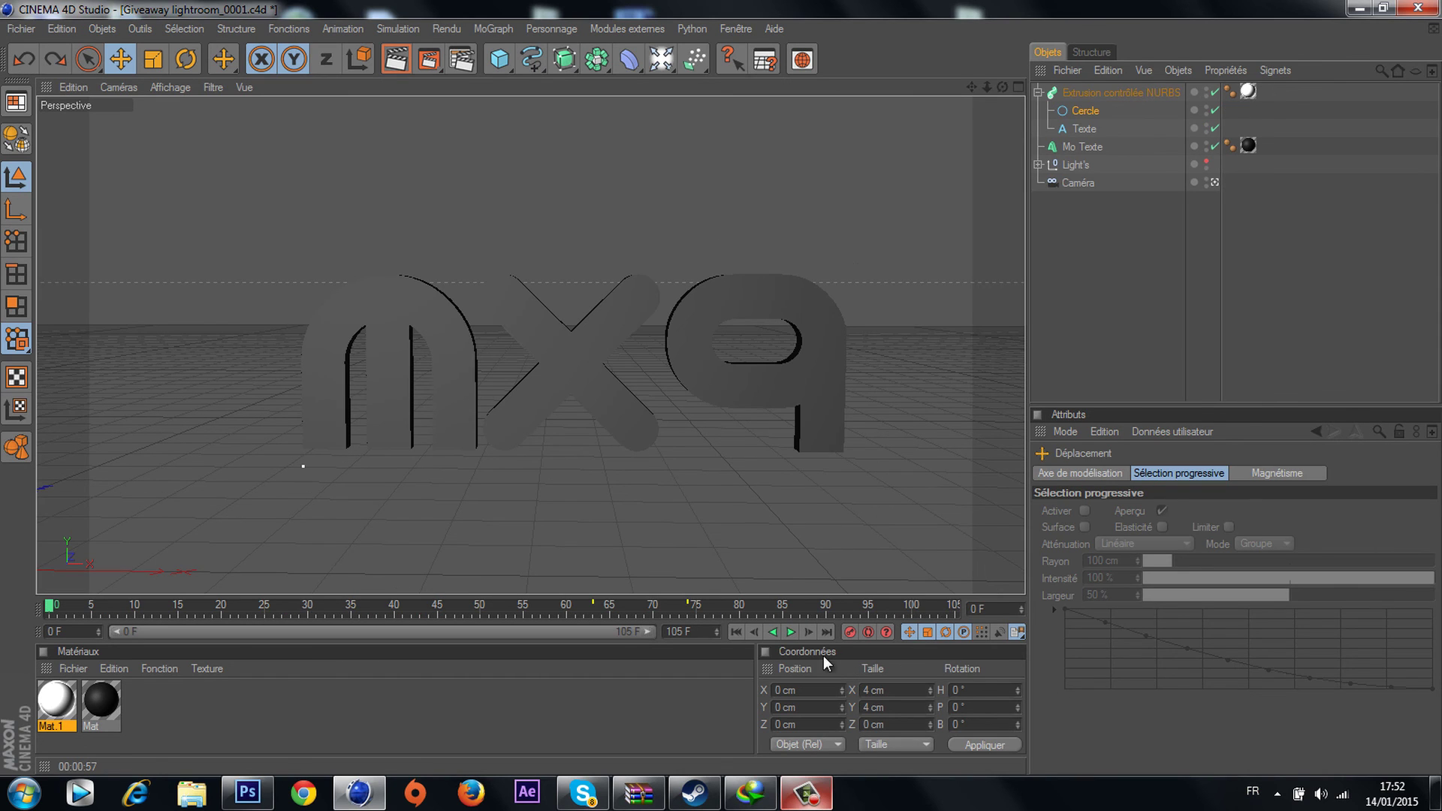
click(790, 632)
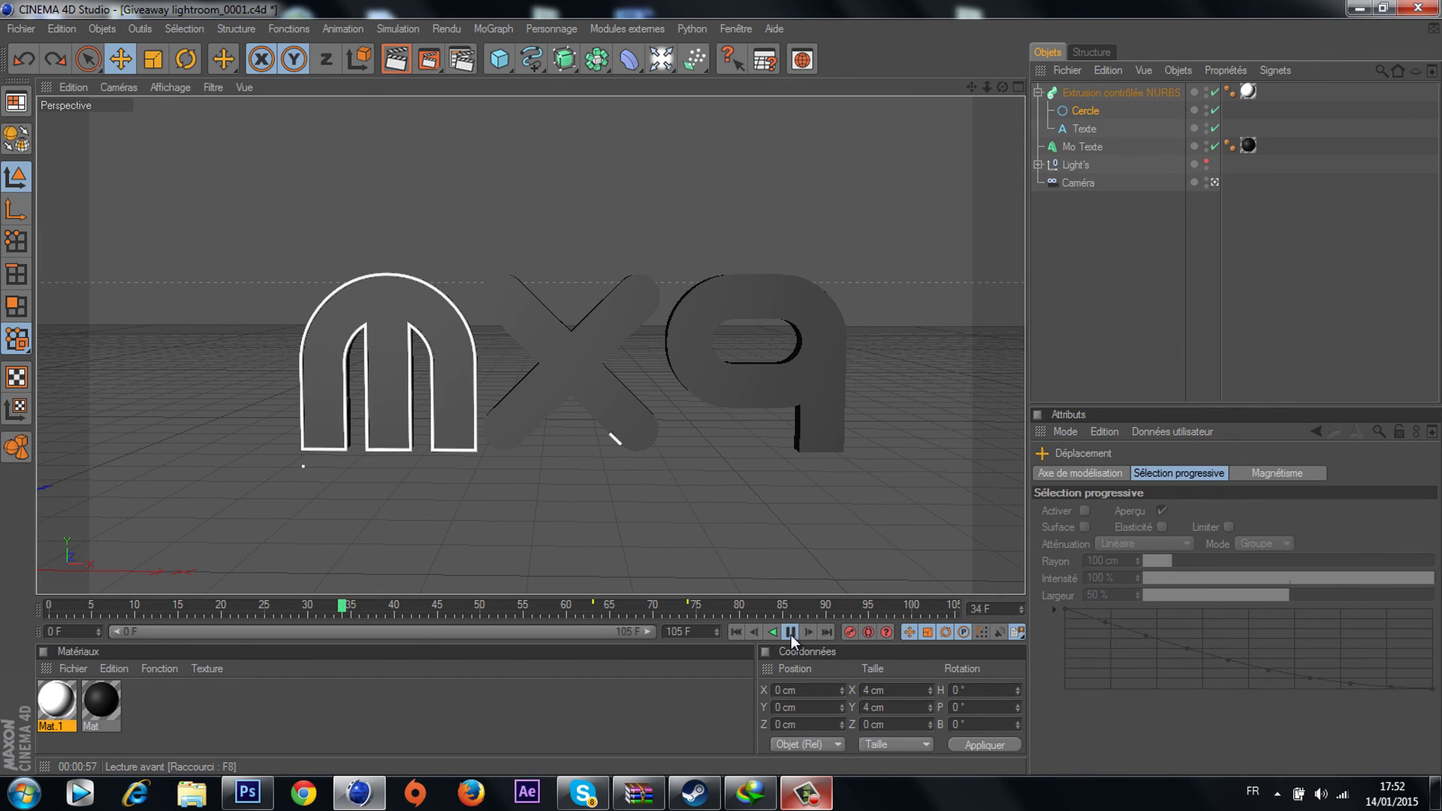